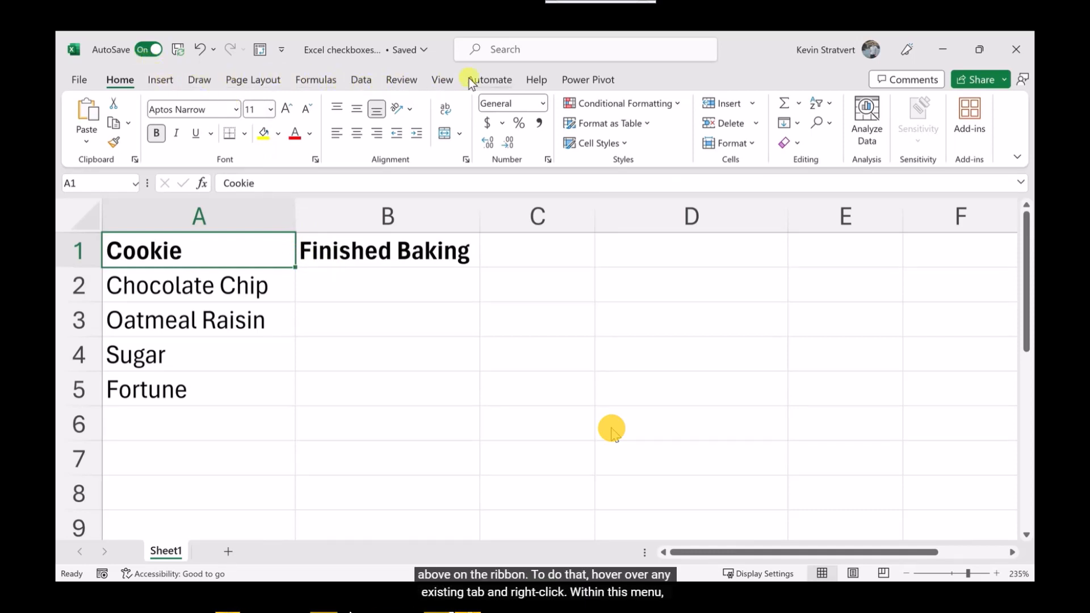
Enable the Developer tab in the ribbon customization options and apply the change.
right_click(399, 79)
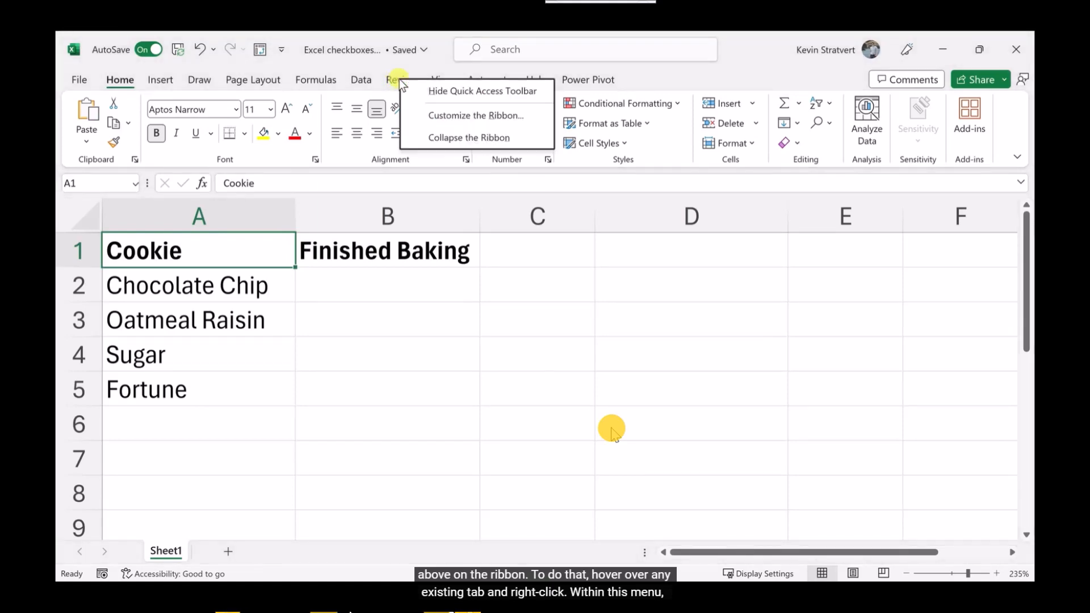
click(462, 116)
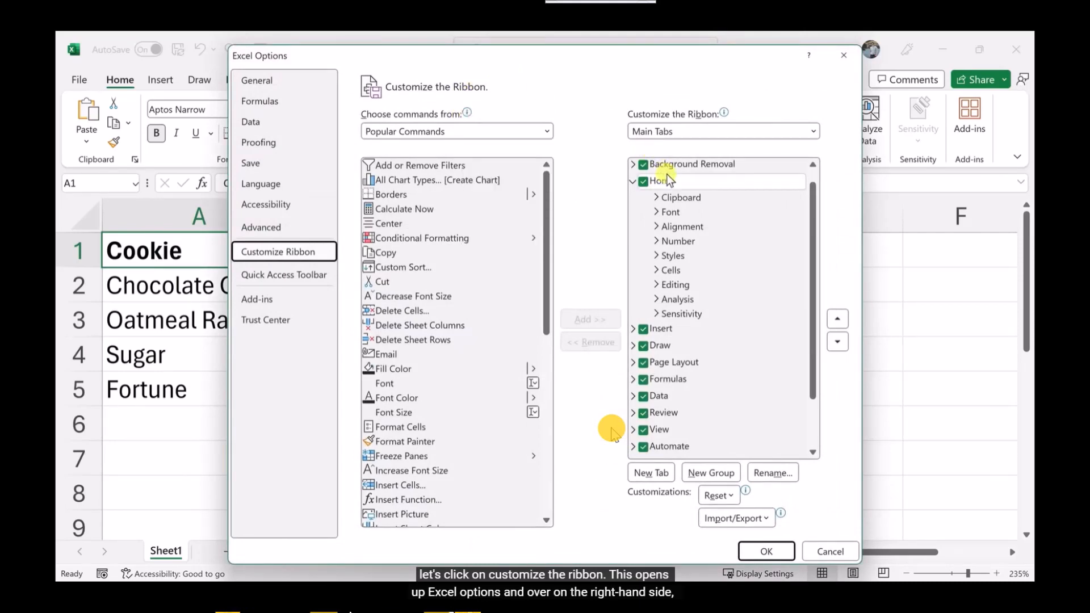
scroll(667, 174, down, 1)
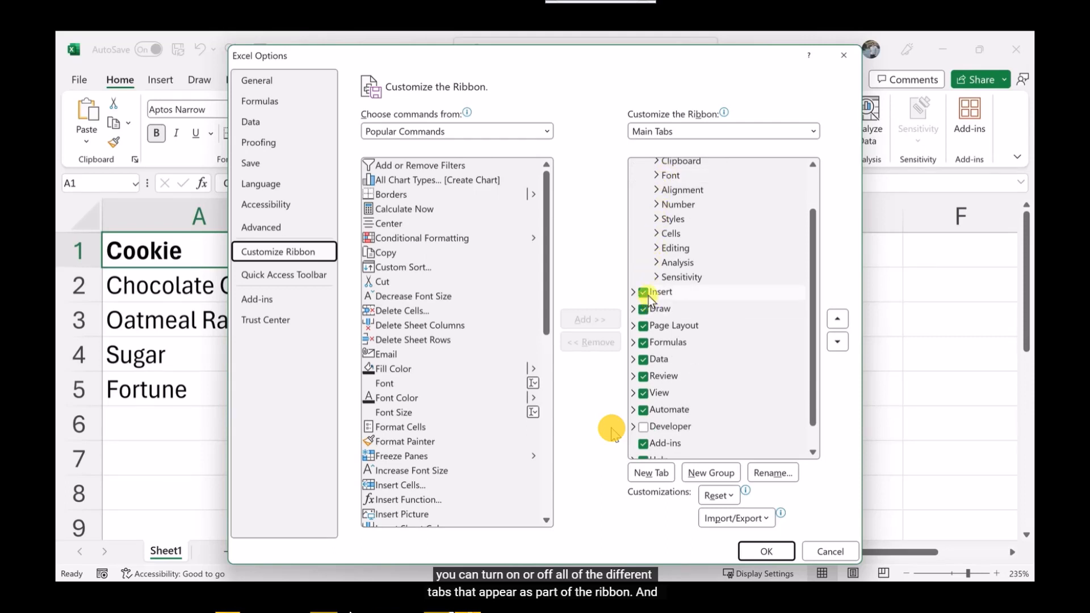
scroll(648, 295, down, 1)
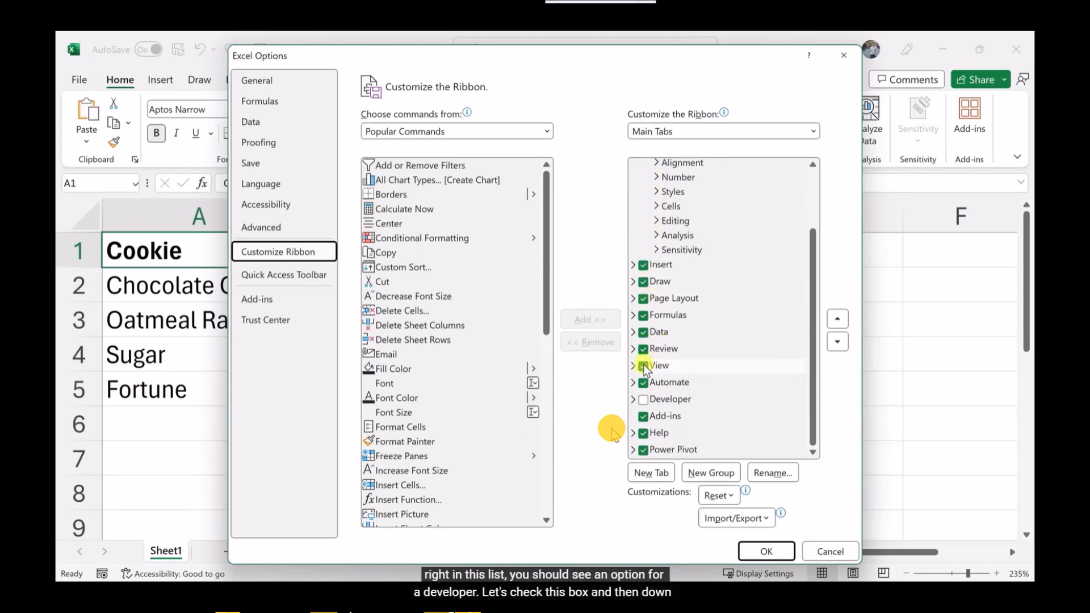
click(643, 400)
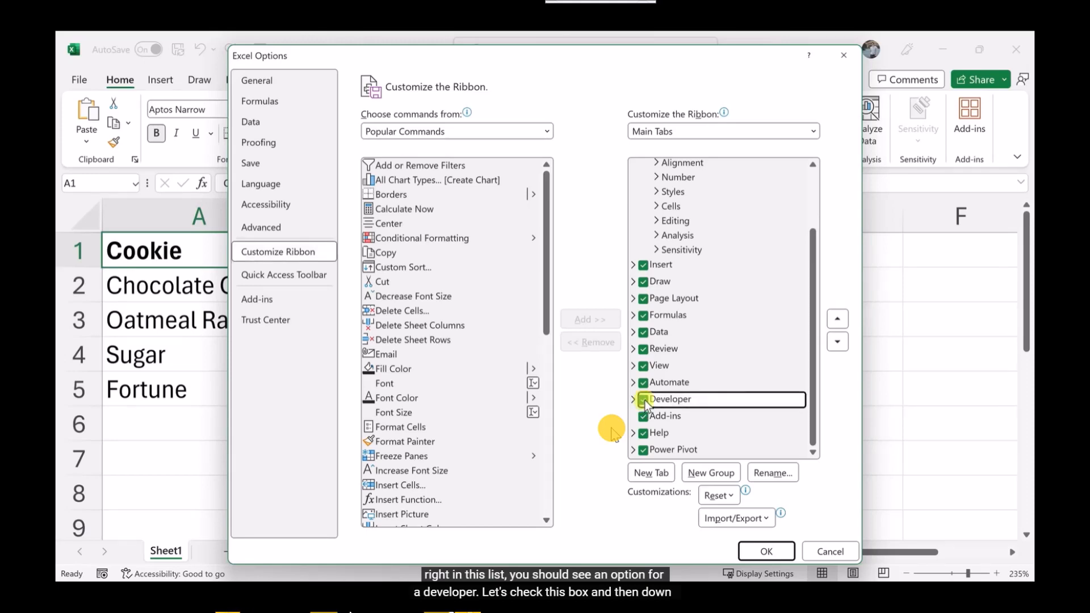
click(767, 552)
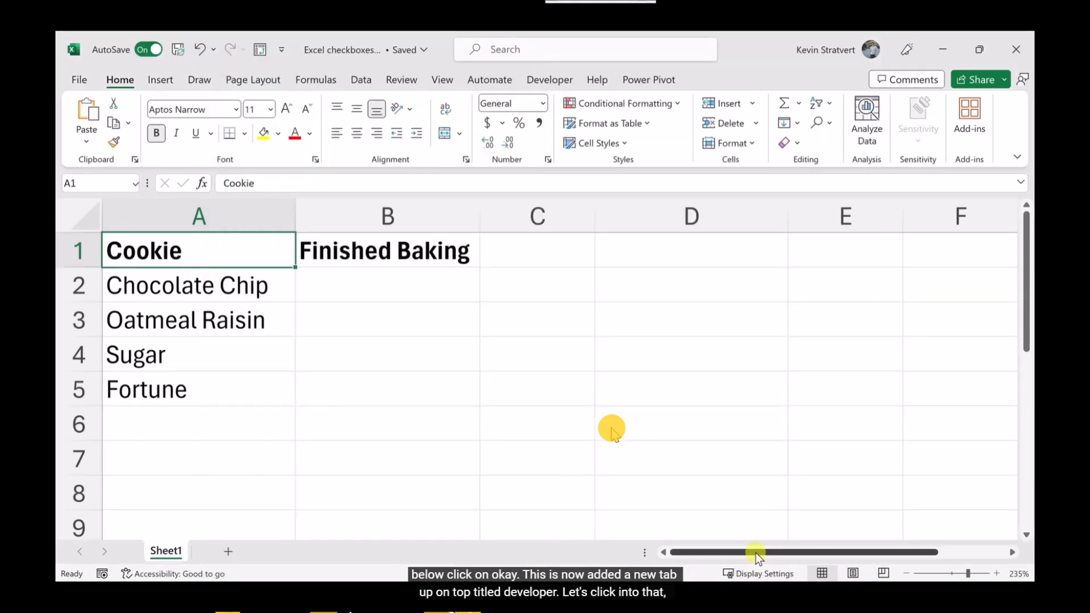
Draw a form-control check box over cell B2 and widen its frame so the whole label fits.
click(547, 85)
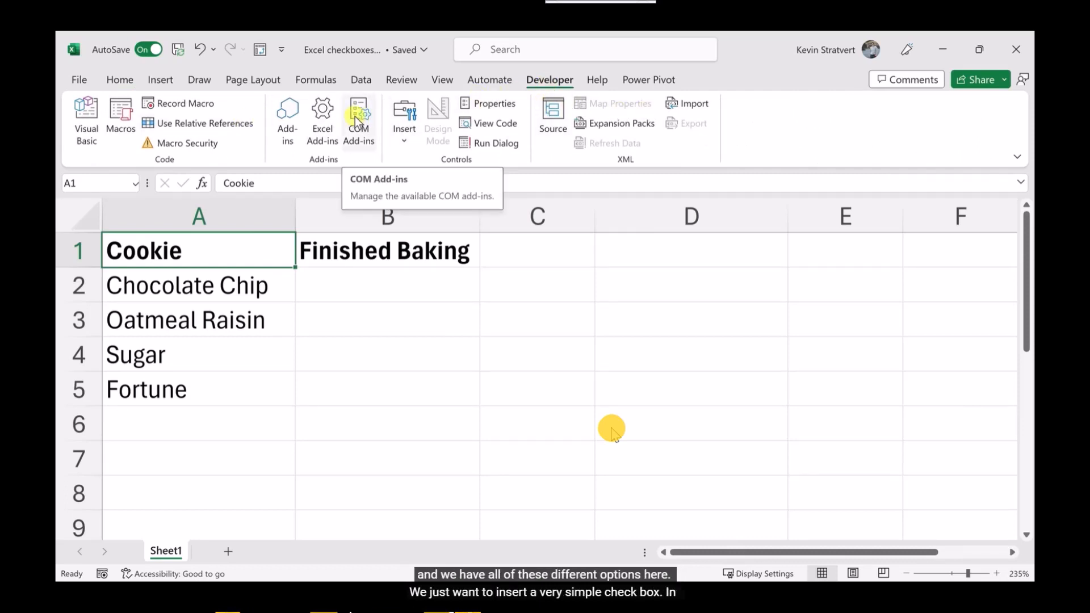
click(407, 135)
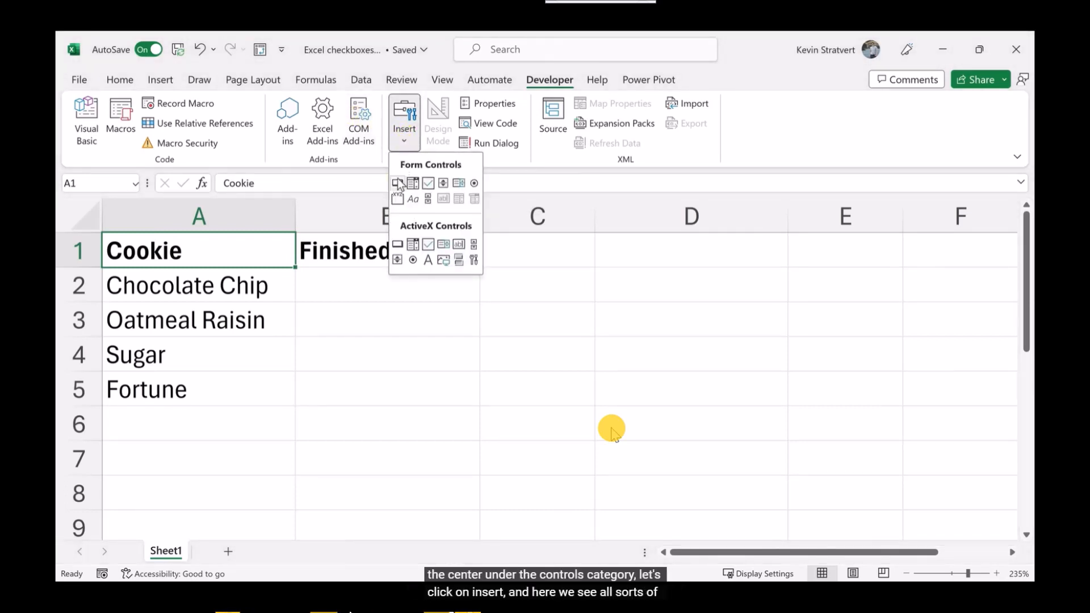
click(428, 184)
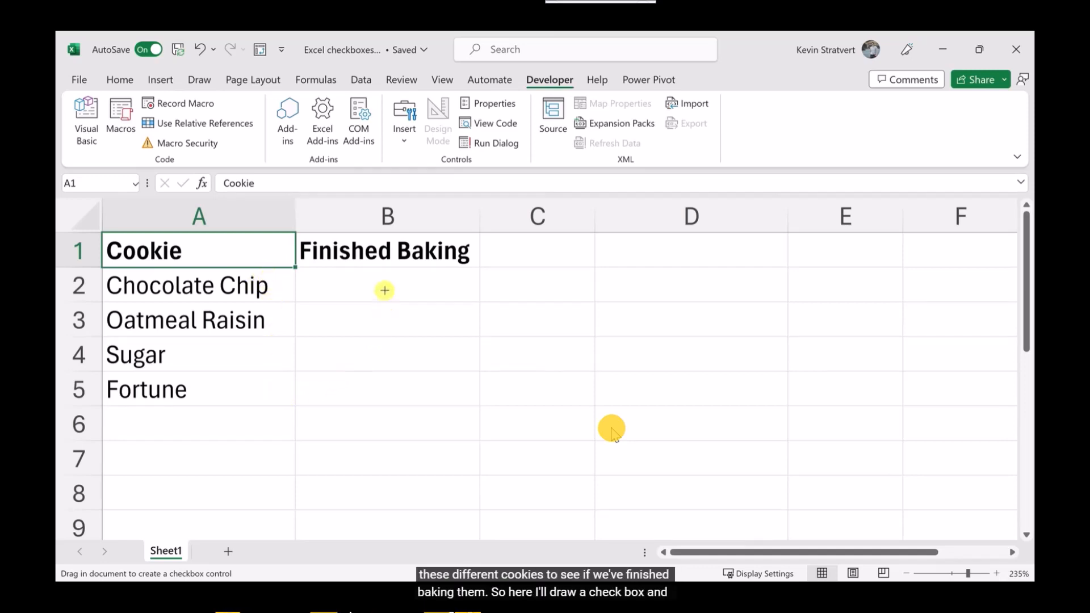
drag(359, 272, 399, 313)
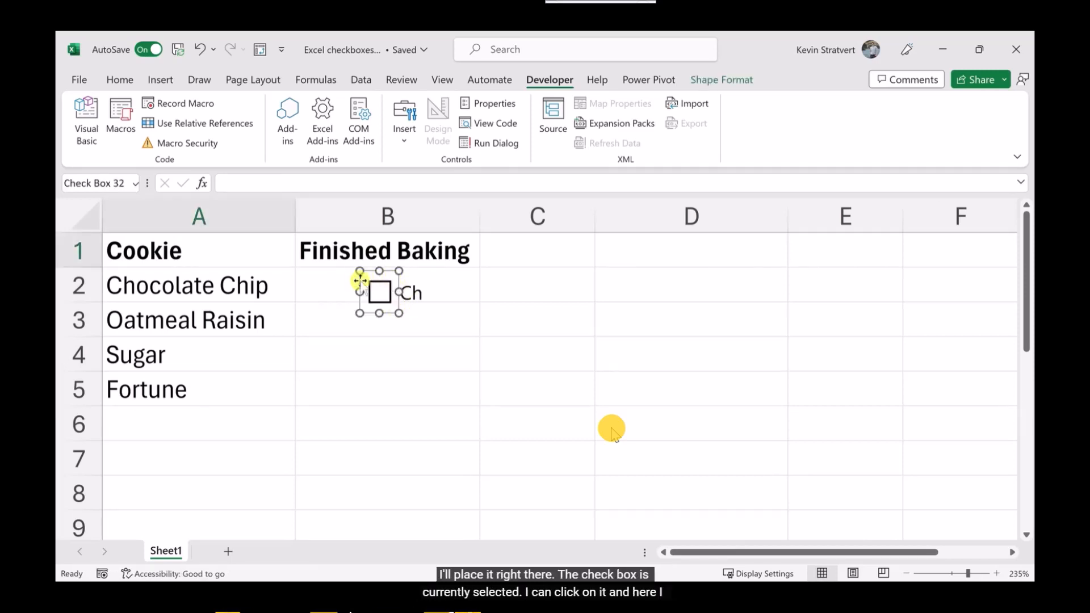
drag(359, 280, 500, 281)
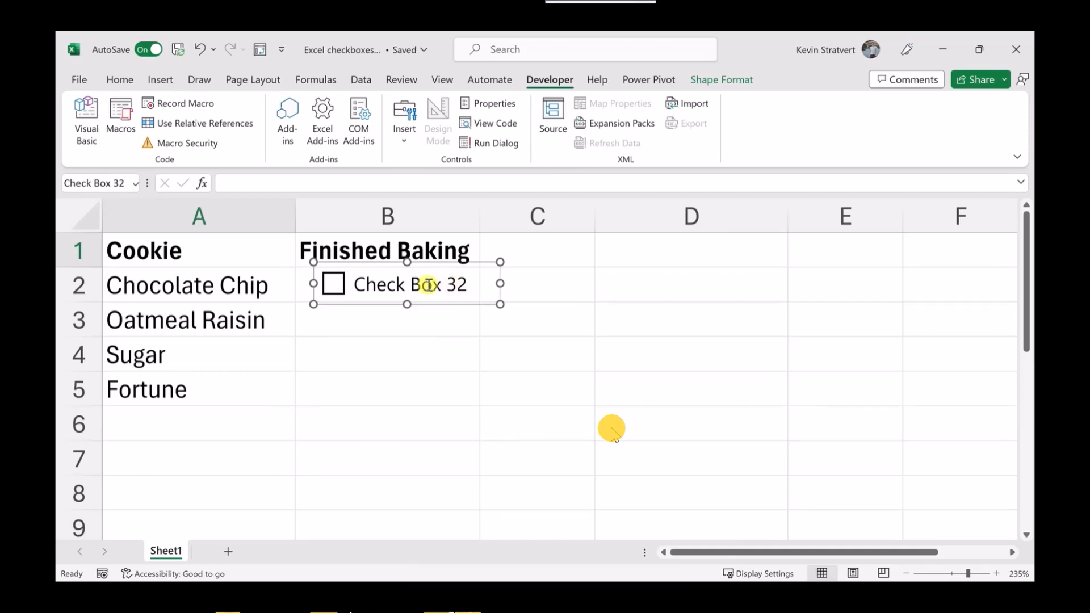
Remove all label text from the check box beside Chocolate Chip, leaving only the box.
click(359, 283)
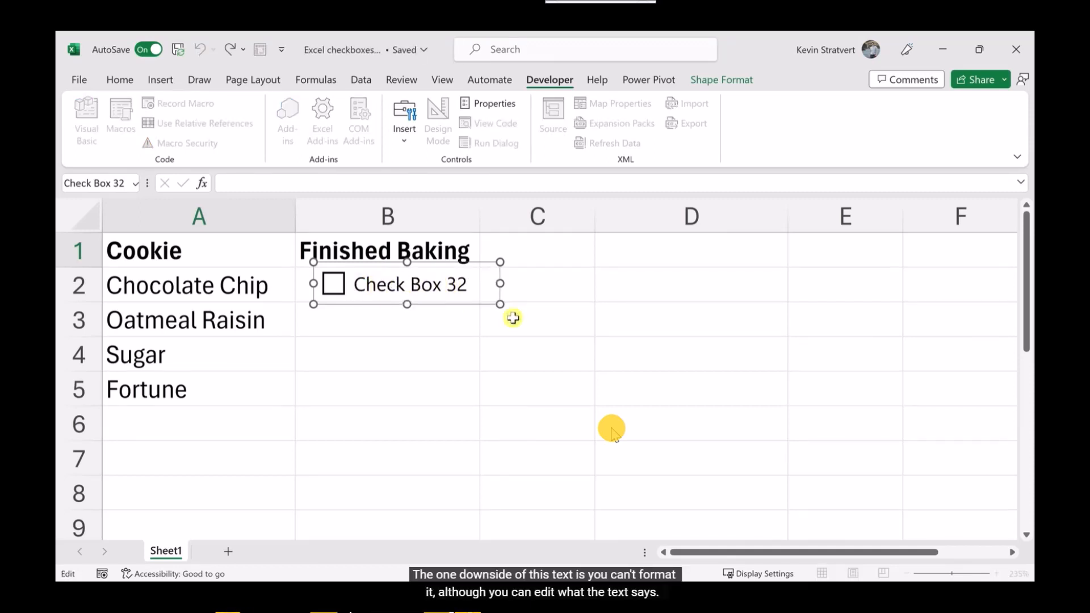
text(ds)
key(Delete)
key(Delete)
key(Delete)
key(Delete)
key(Delete)
key(Delete)
key(Delete)
key(Delete)
key(Delete)
key(Delete)
key(Delete)
key(Delete)
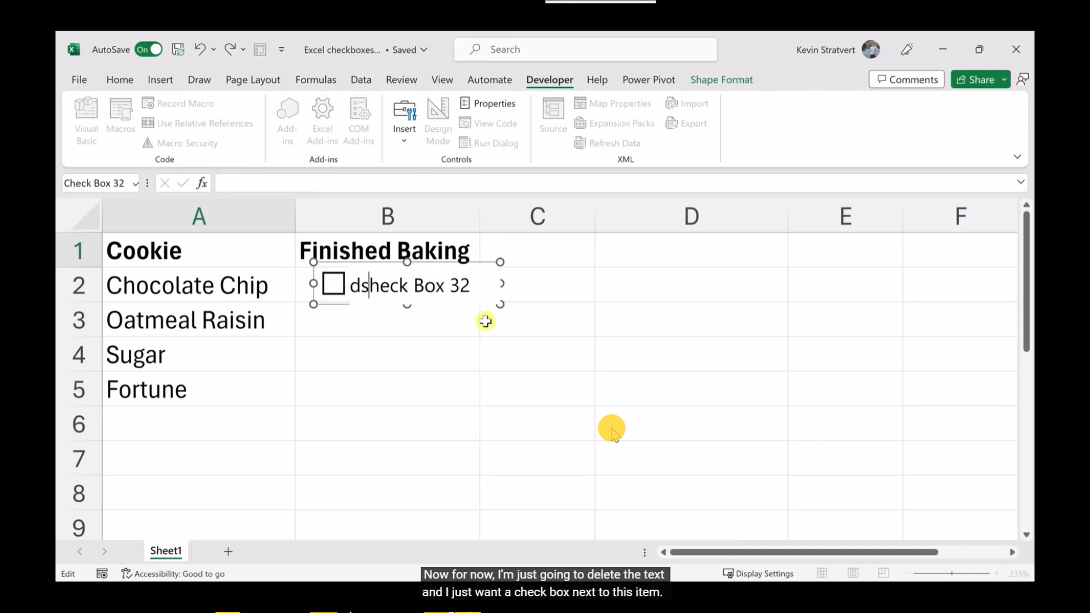
key(BackSpace)
key(BackSpace)
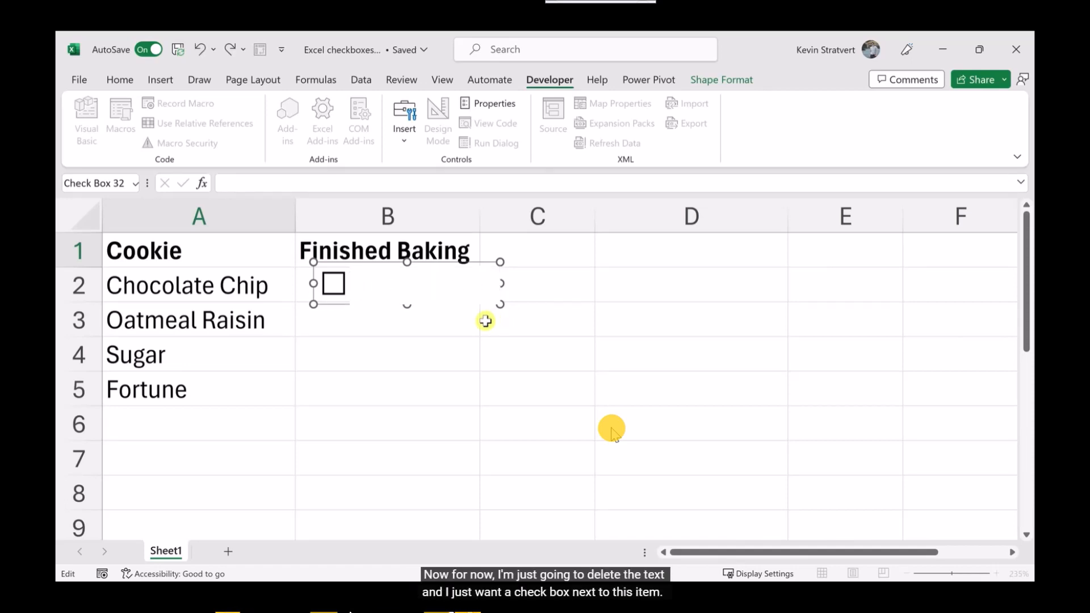
click(527, 284)
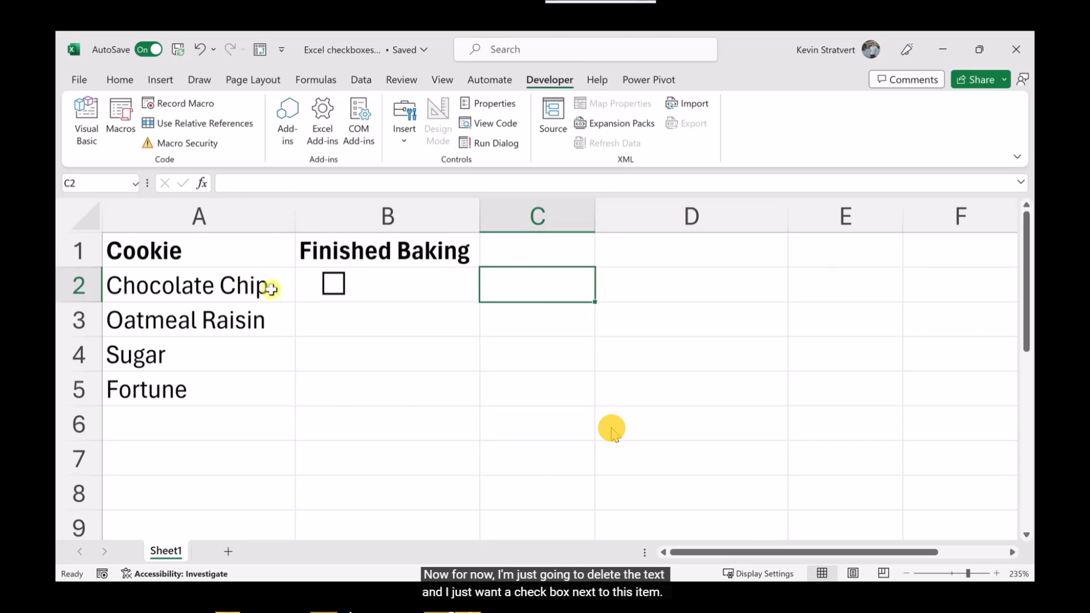
Test the check box beside Chocolate Chip by ticking it and clearing it again.
click(333, 287)
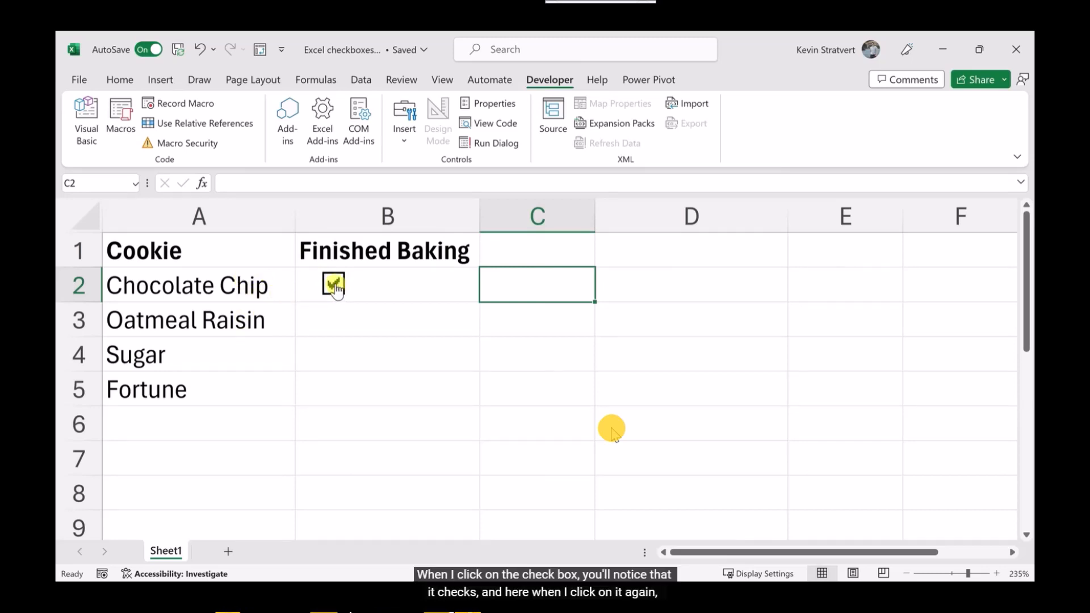
click(334, 284)
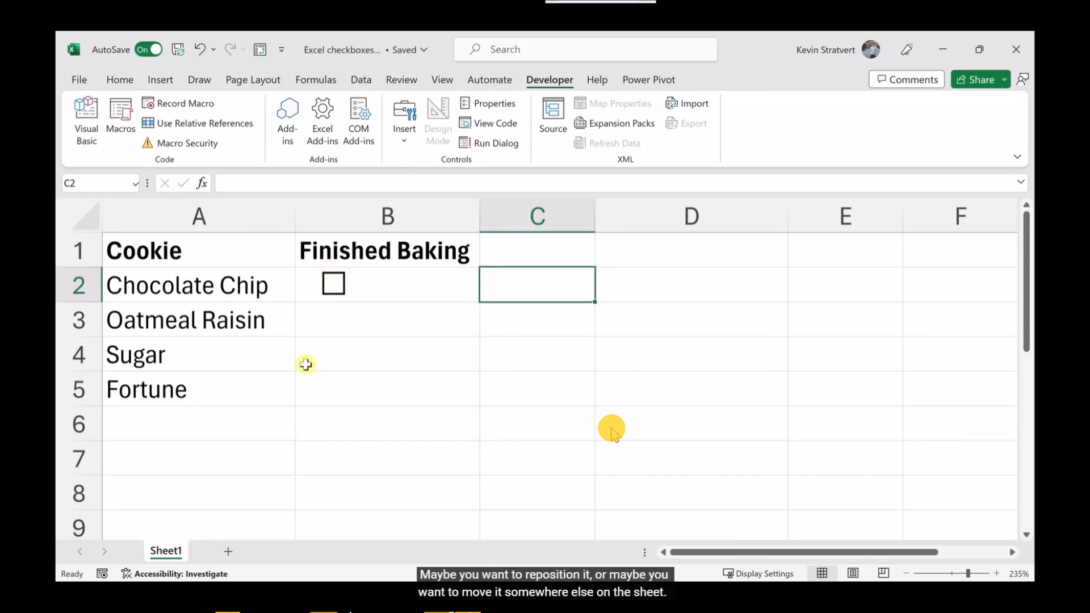
right_click(334, 281)
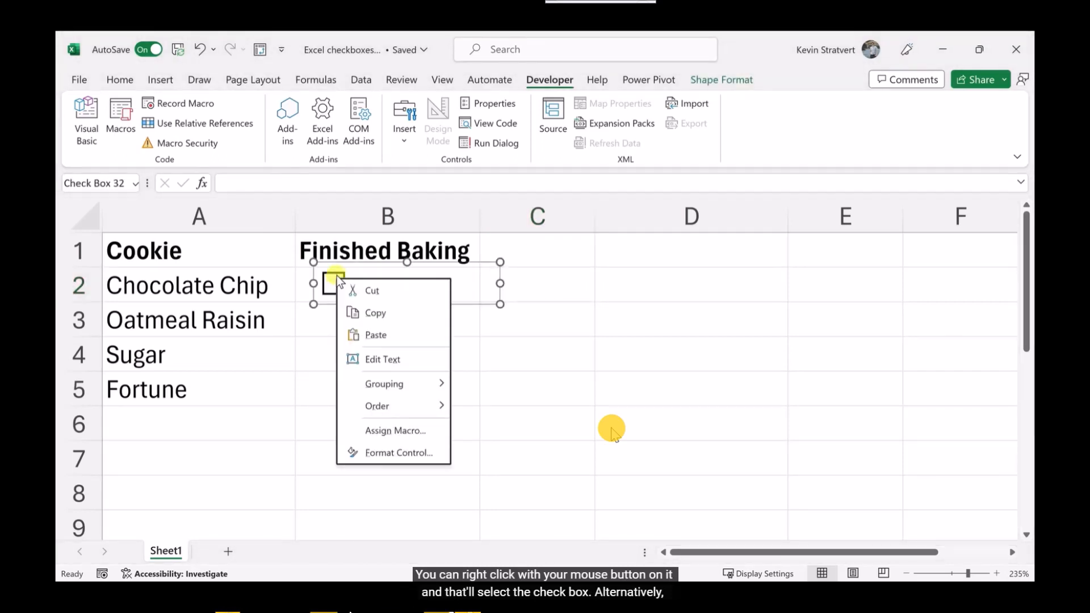
click(307, 321)
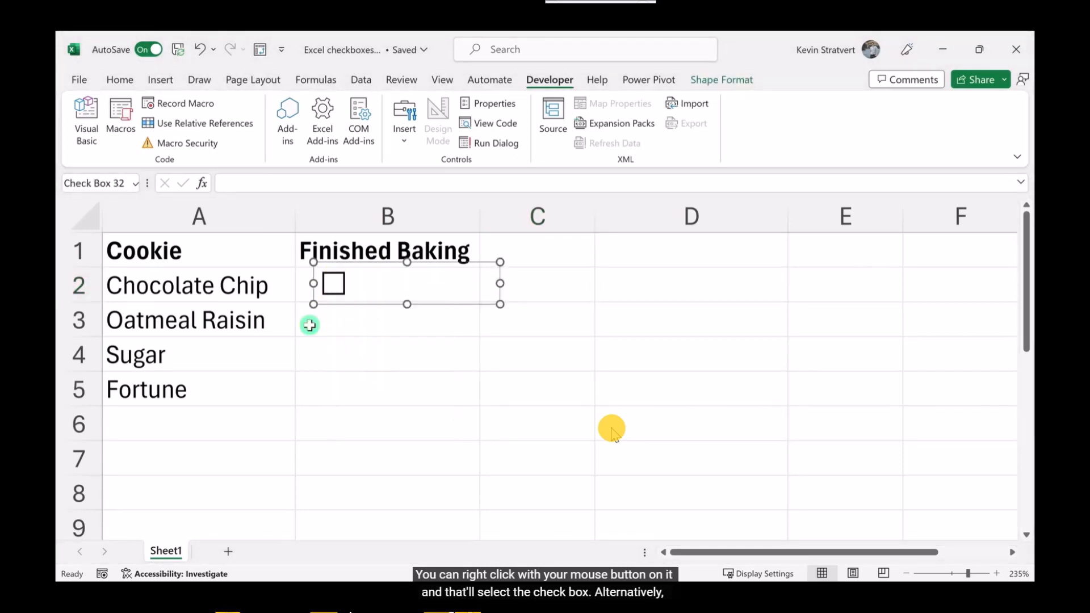
click(326, 321)
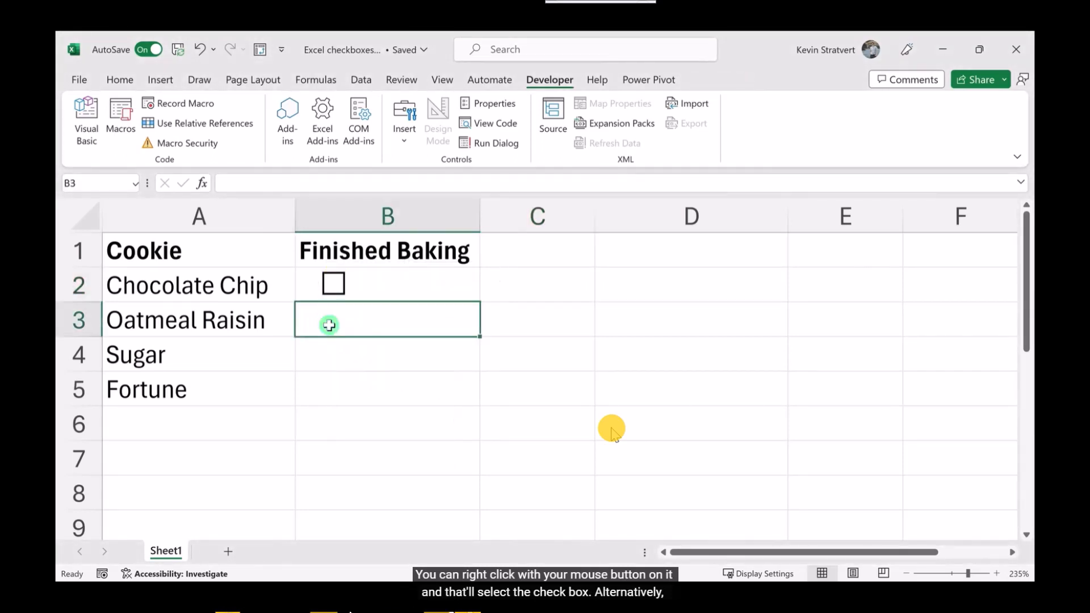
Narrow the frame of the Chocolate Chip check box and reposition it in the middle of cell B2.
ctrl+click(335, 283)
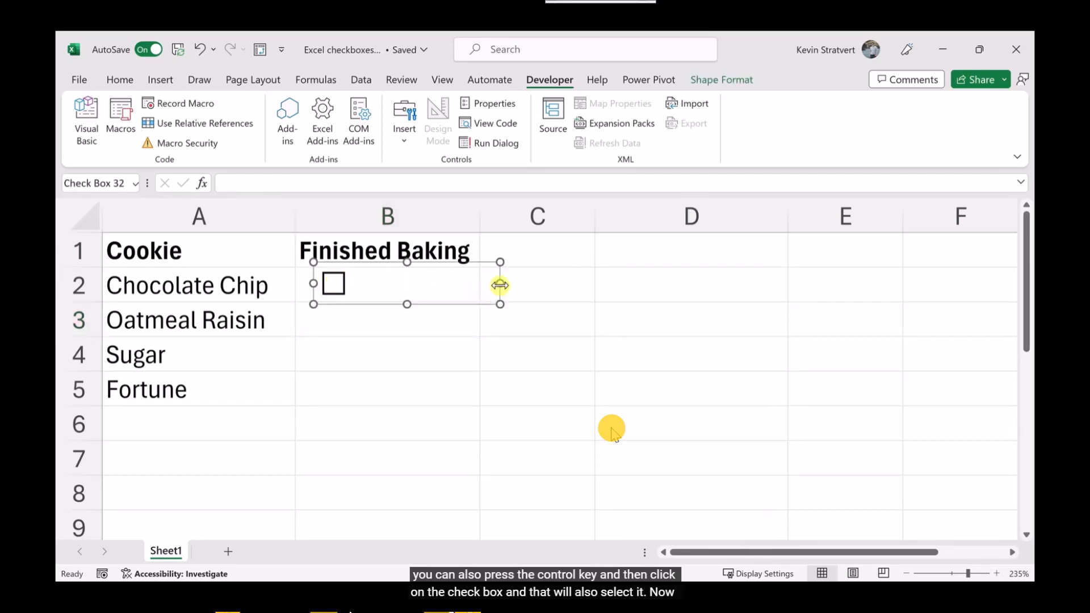
drag(499, 283, 423, 261)
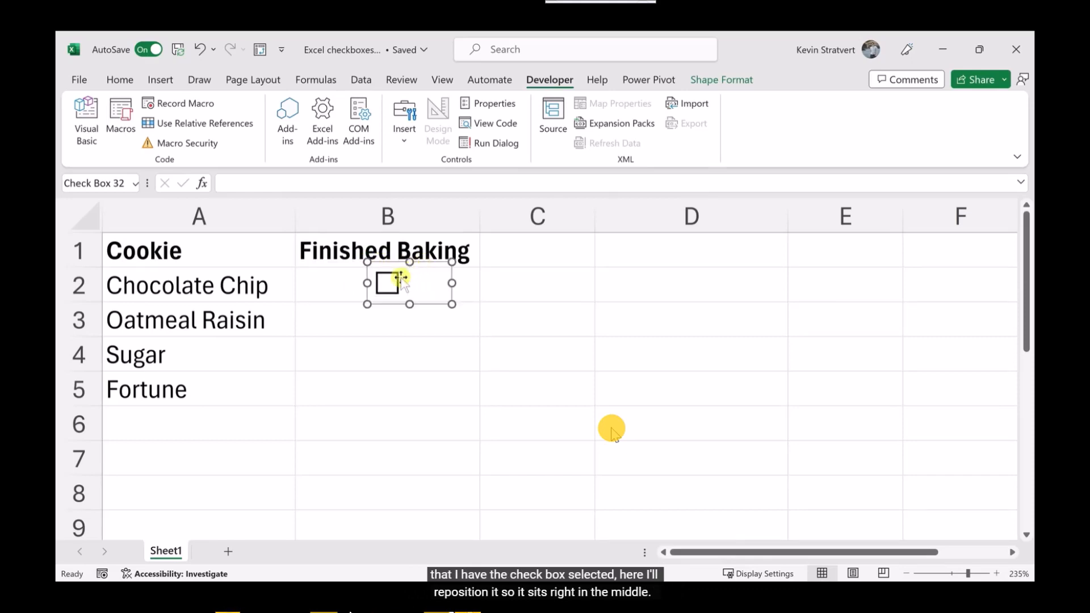
click(466, 289)
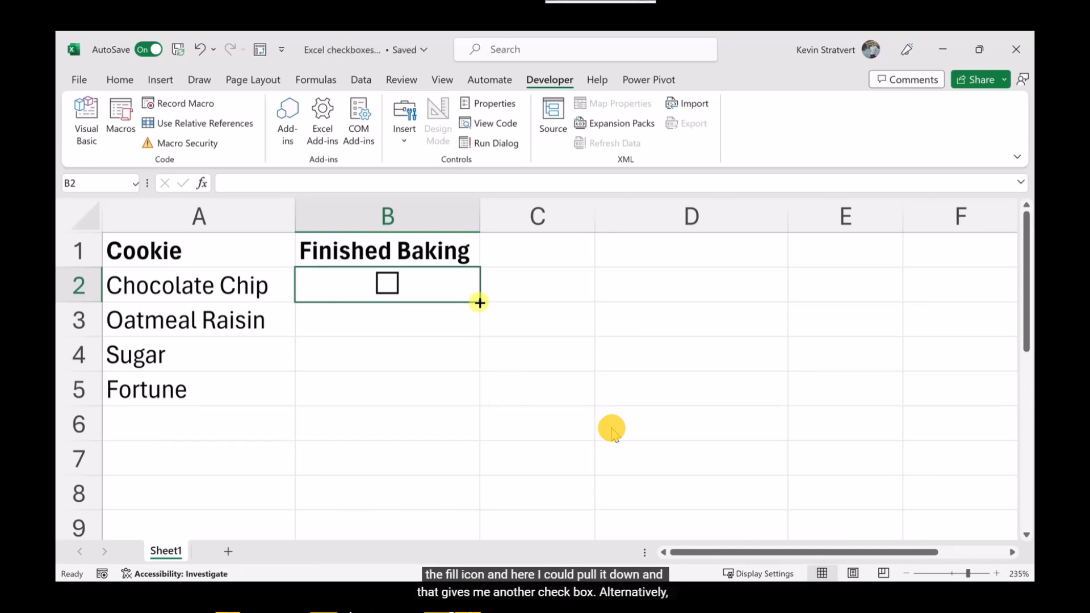
Copy the check box from B2 into B3, and fill it down through cell B6.
drag(480, 302, 478, 324)
click(461, 314)
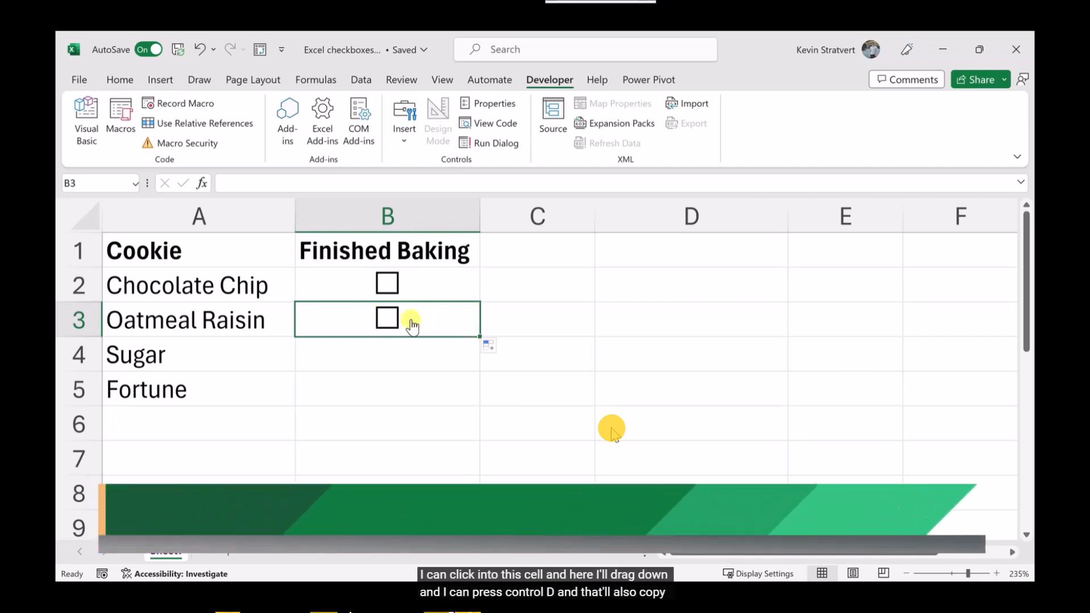
drag(465, 320, 458, 431)
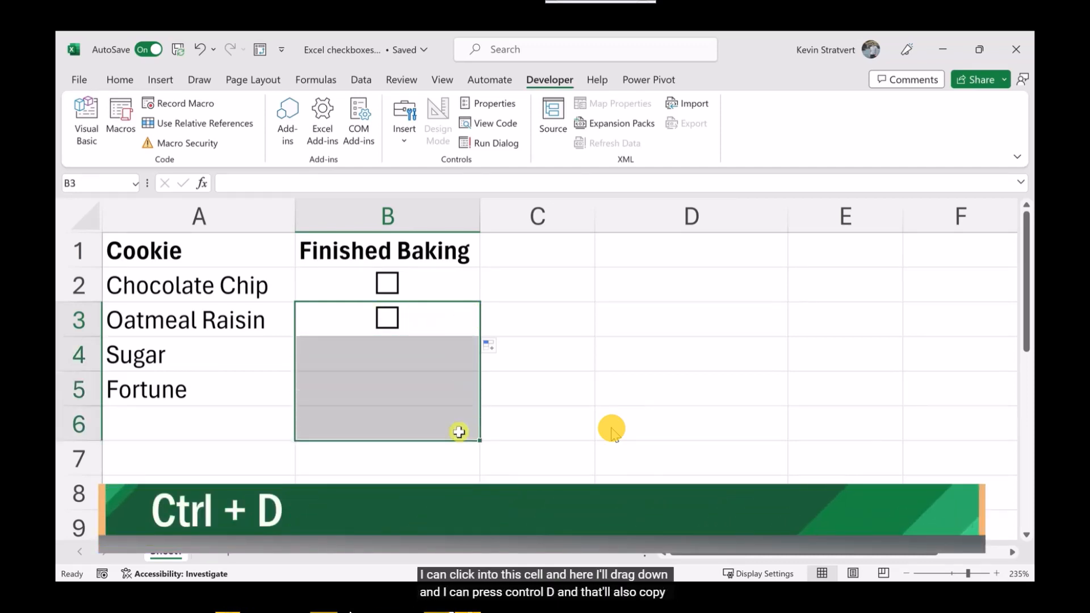
key(ctrl+d)
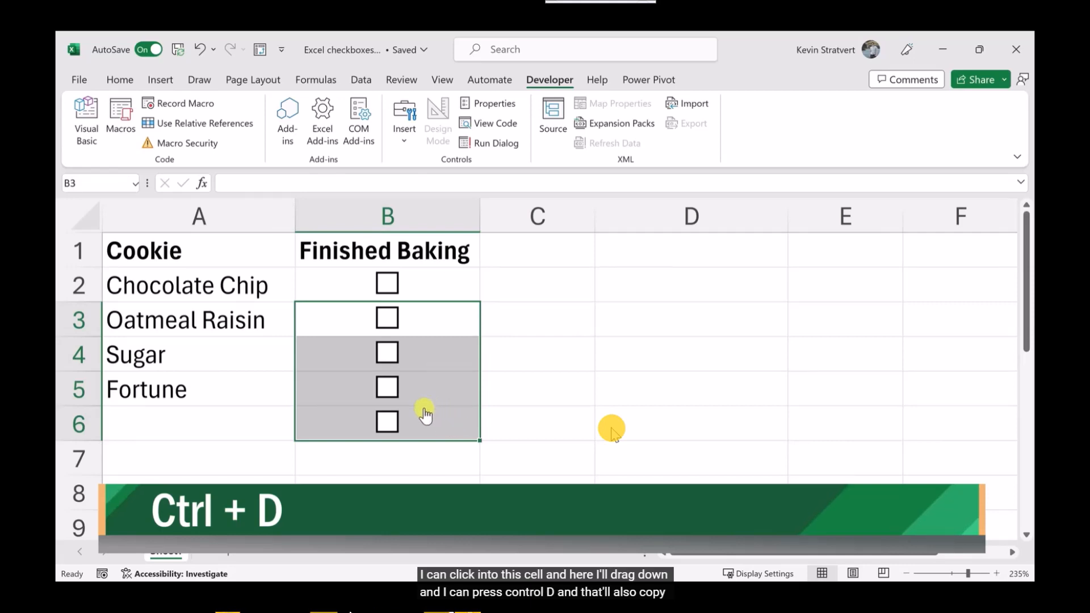
click(420, 451)
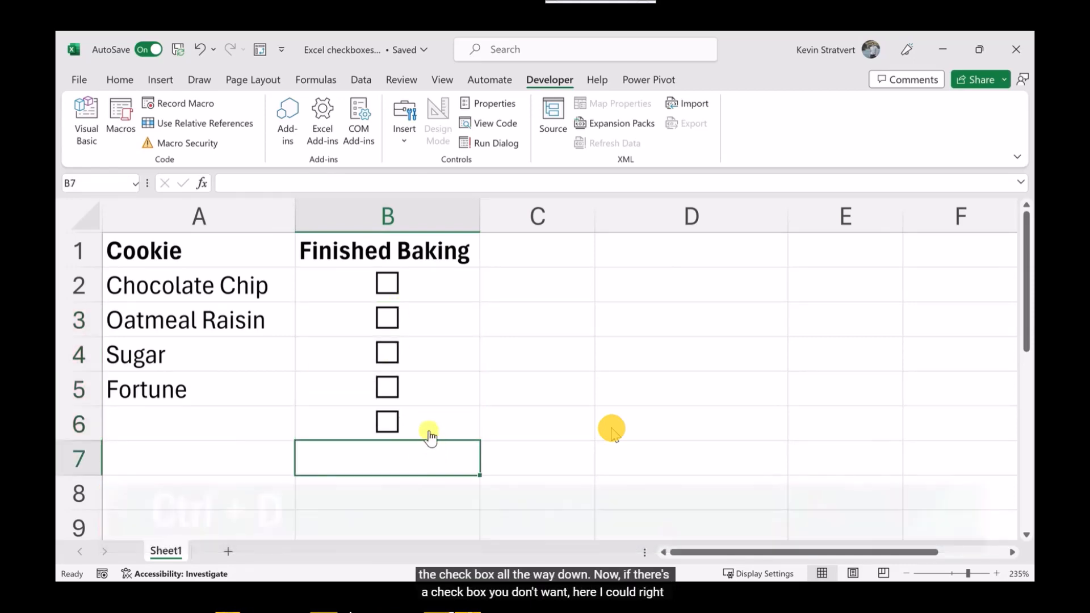
Delete the extra check box in cell B6 below the Fortune row.
right_click(395, 418)
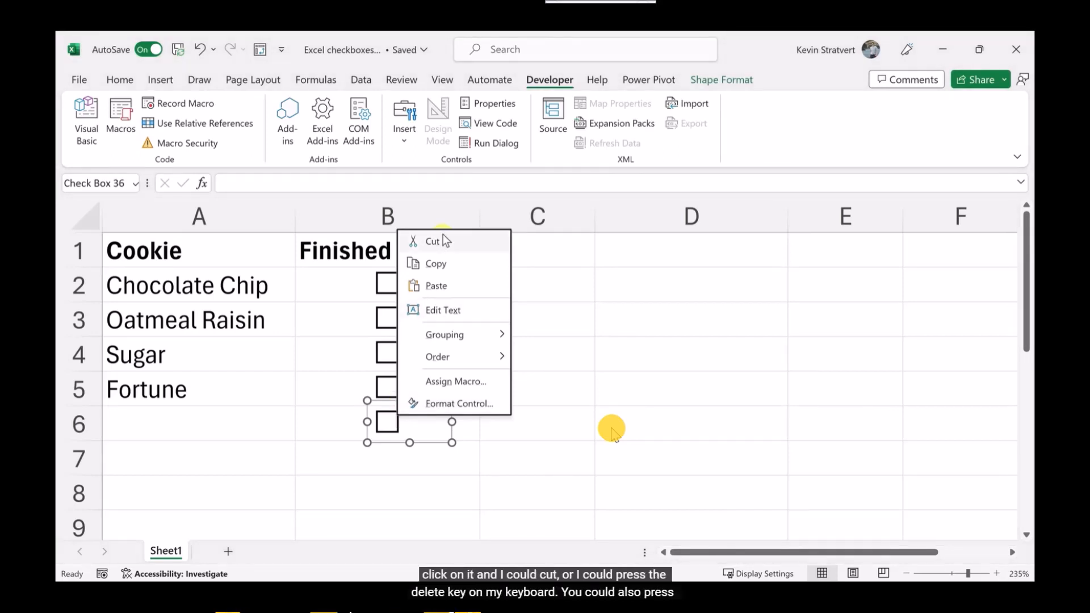
click(386, 426)
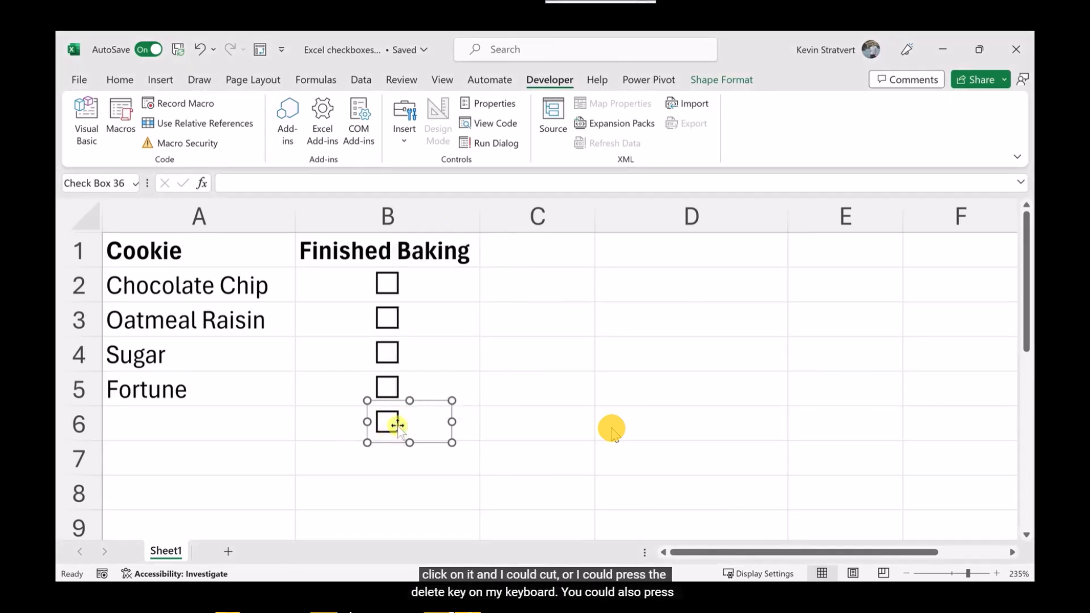
key(Delete)
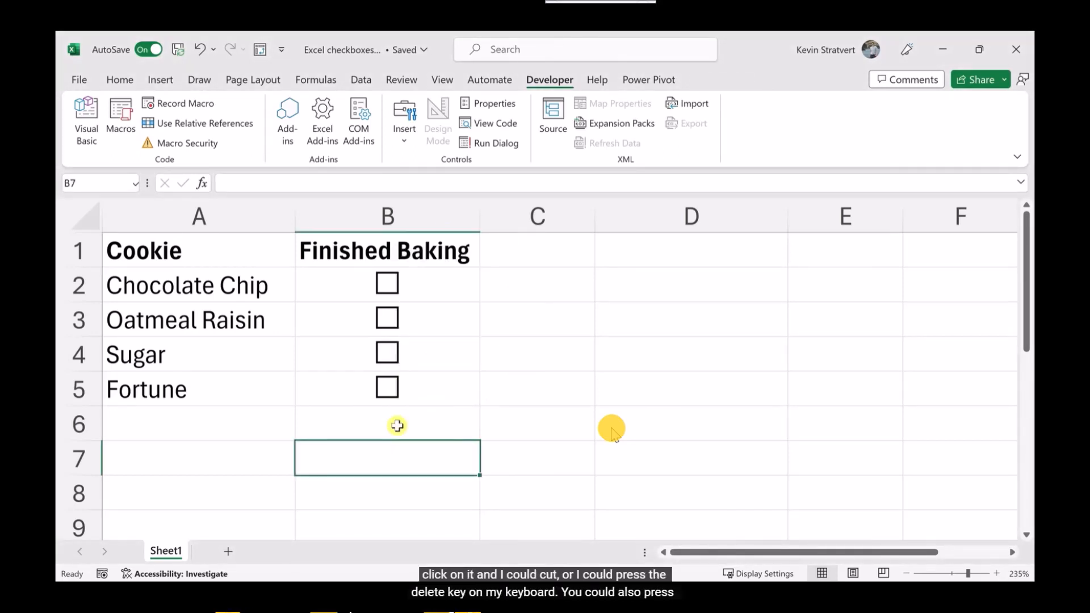
ctrl+click(385, 390)
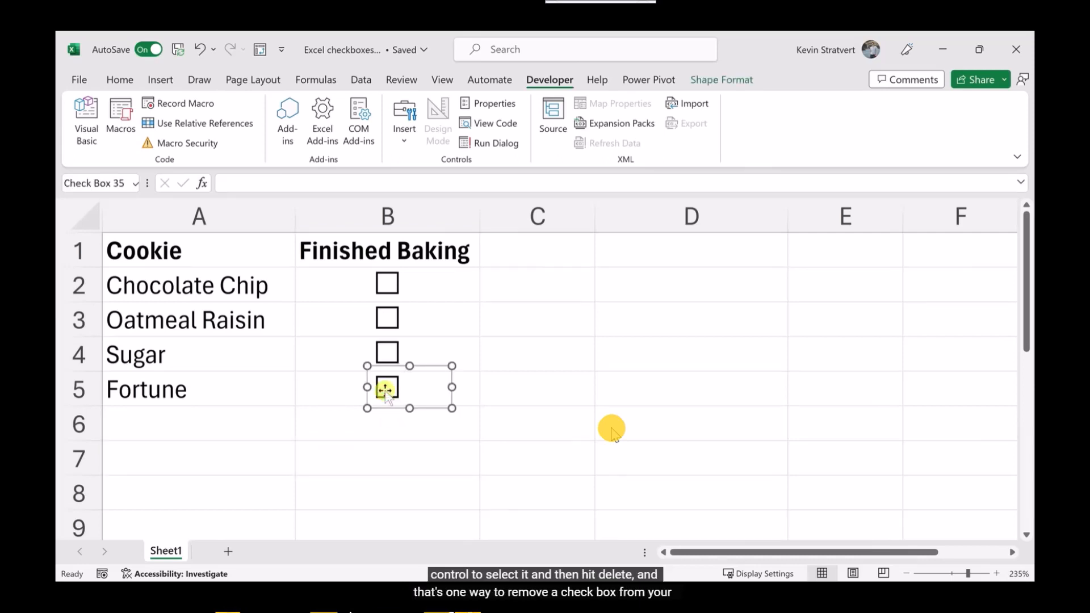
click(468, 387)
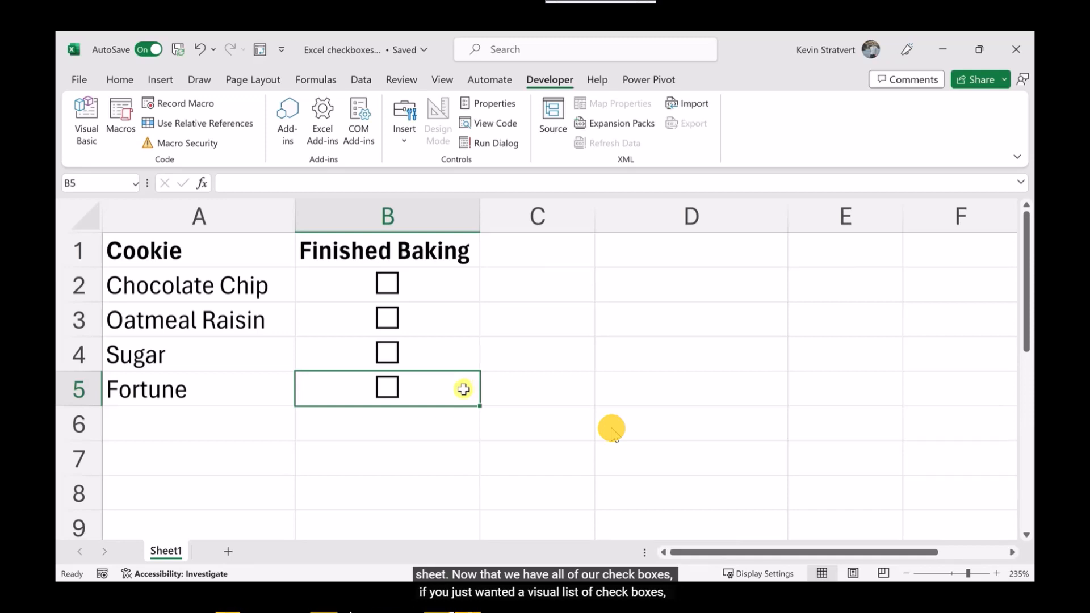
drag(463, 389, 467, 292)
click(467, 292)
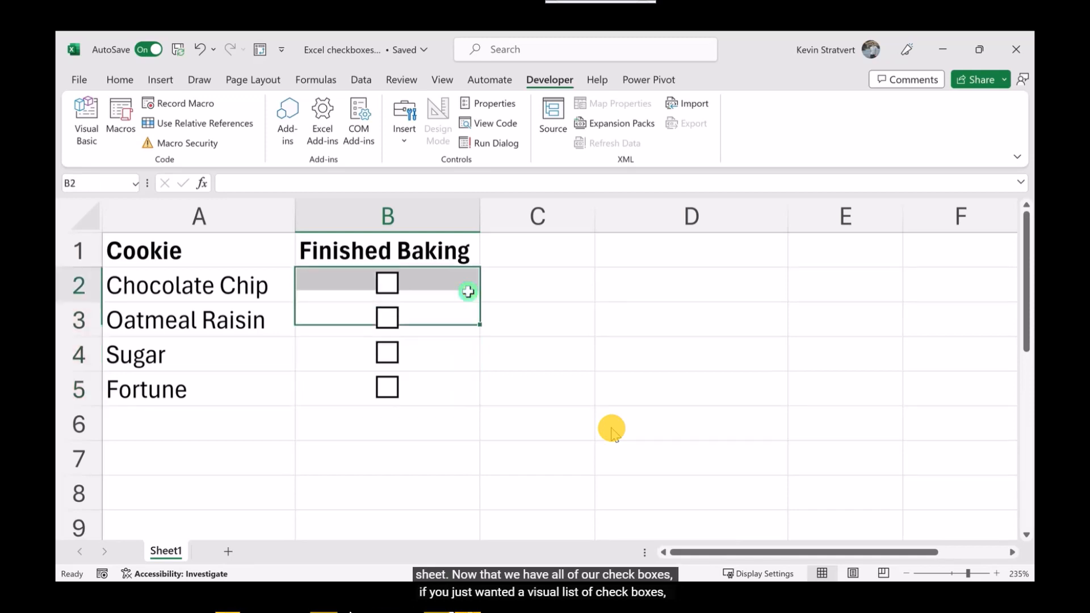
Test the Chocolate Chip, Oatmeal Raisin and Sugar check boxes by ticking them and clearing them again.
click(392, 287)
click(388, 318)
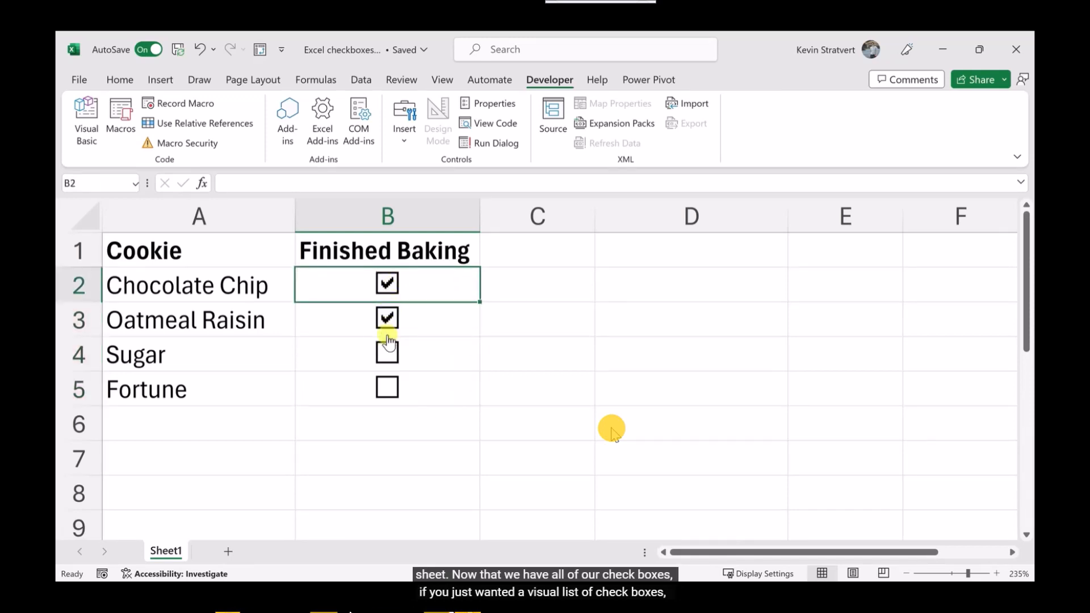
click(388, 353)
click(388, 353)
click(388, 318)
click(391, 285)
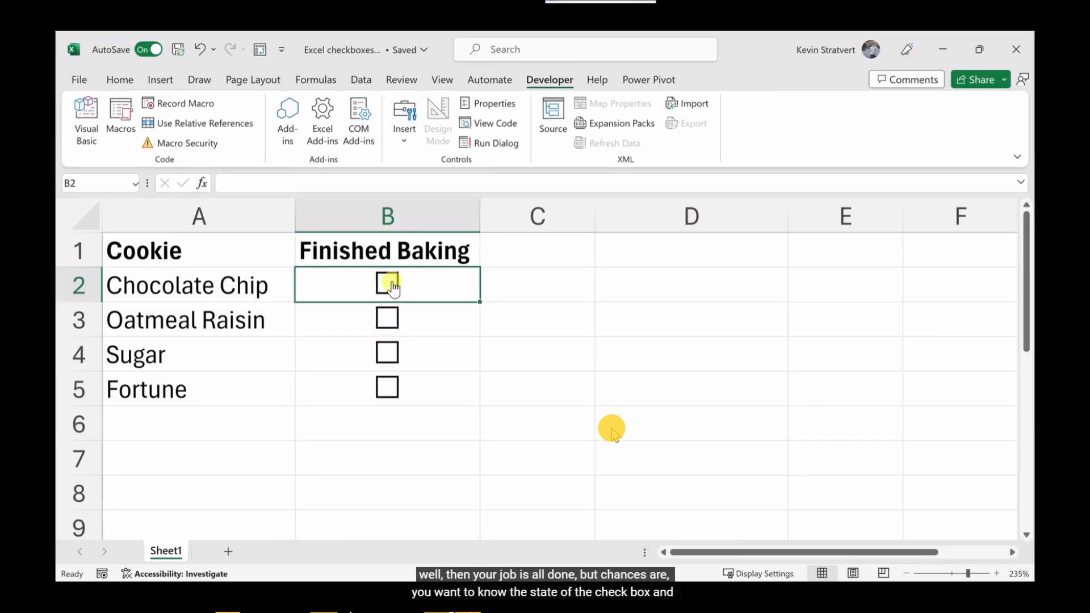
Link the Chocolate Chip check box to cell C2 in its format control settings.
click(392, 285)
mouse_move(853, 4)
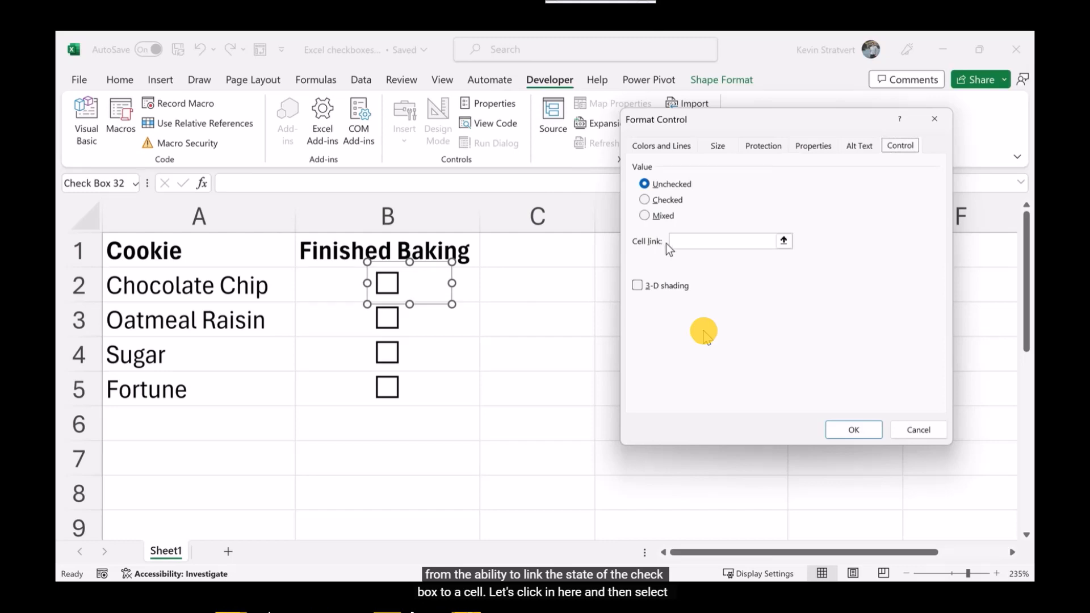
click(694, 241)
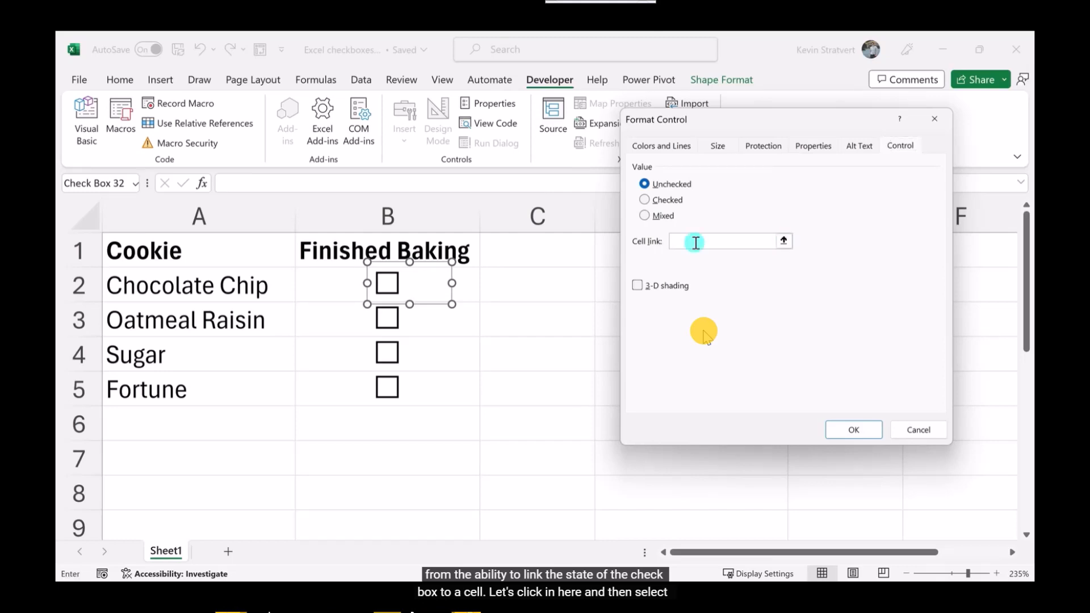
click(784, 241)
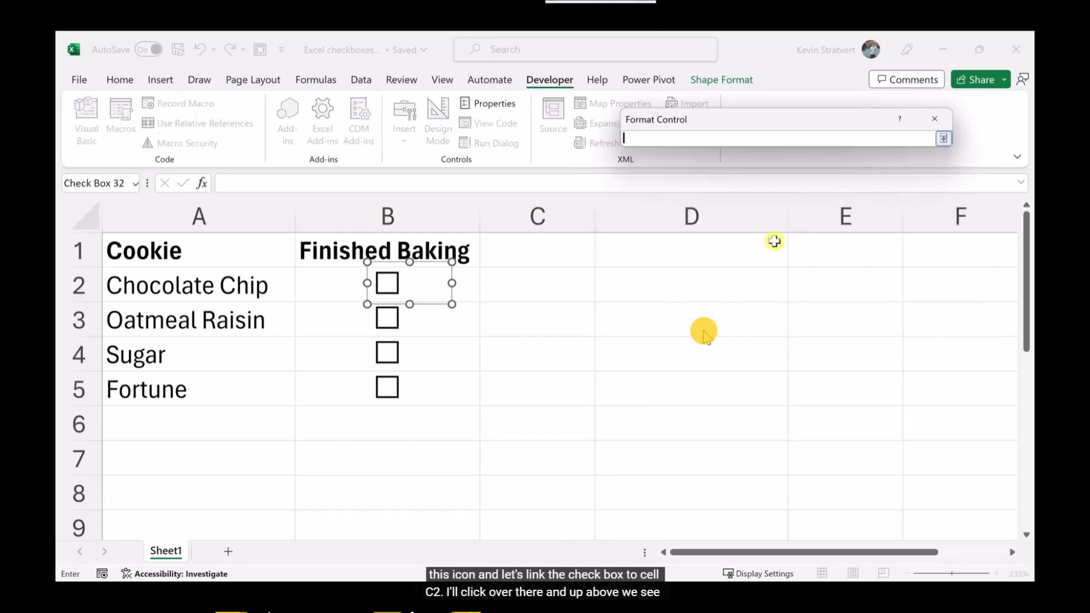
click(547, 288)
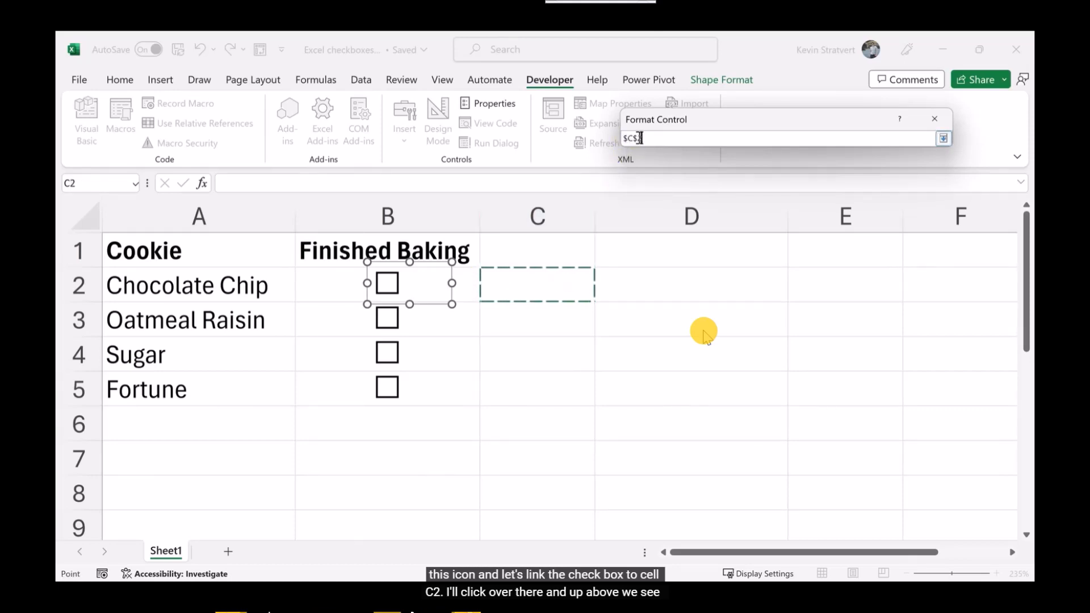
click(943, 138)
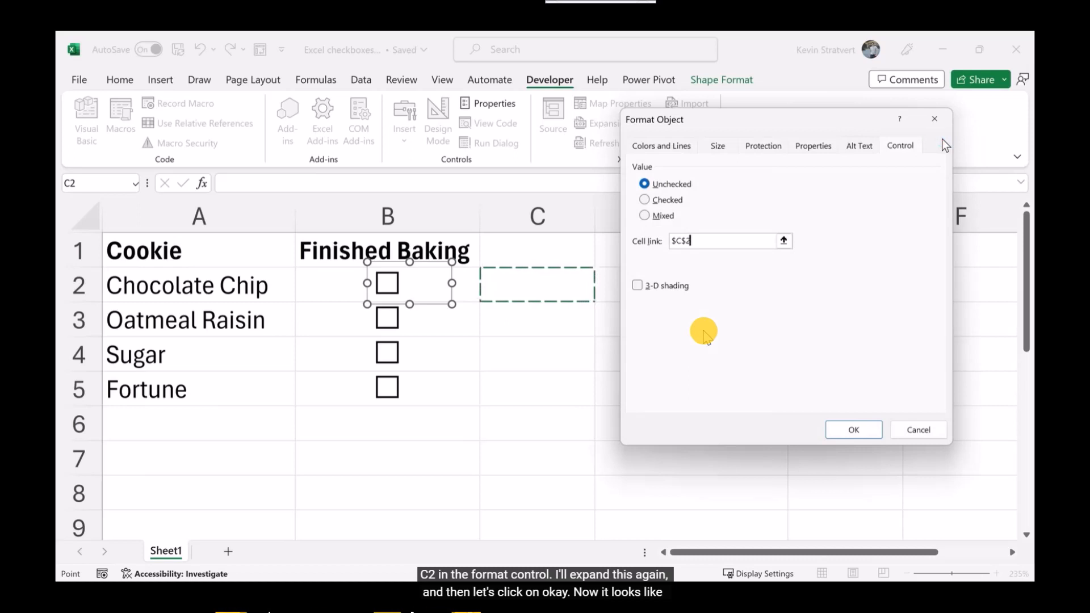
click(853, 429)
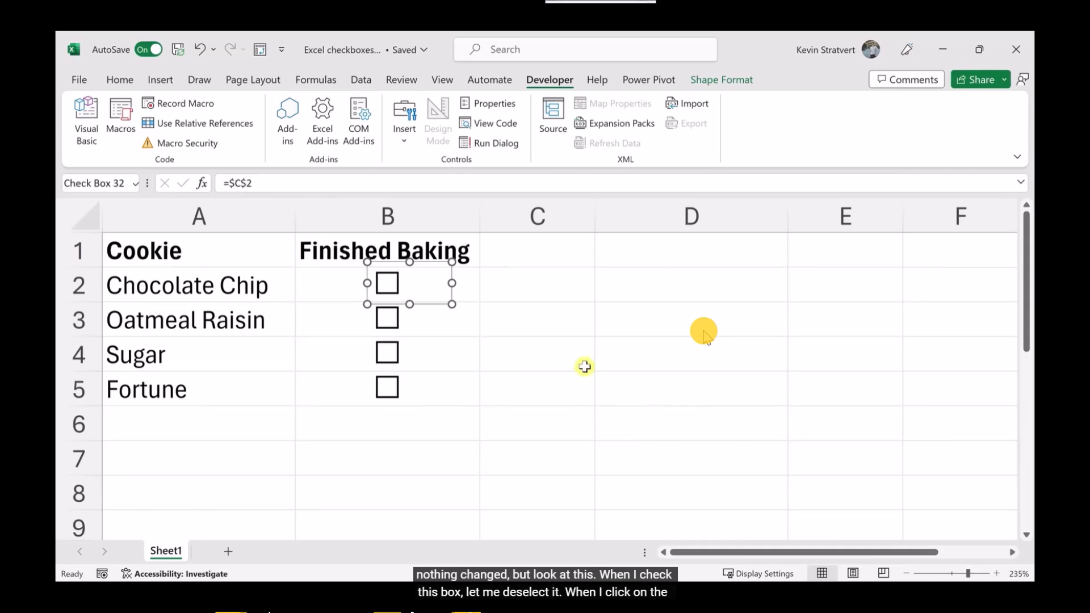
Test the Chocolate Chip check box's cell link by ticking the box and clearing it again.
click(478, 284)
click(390, 286)
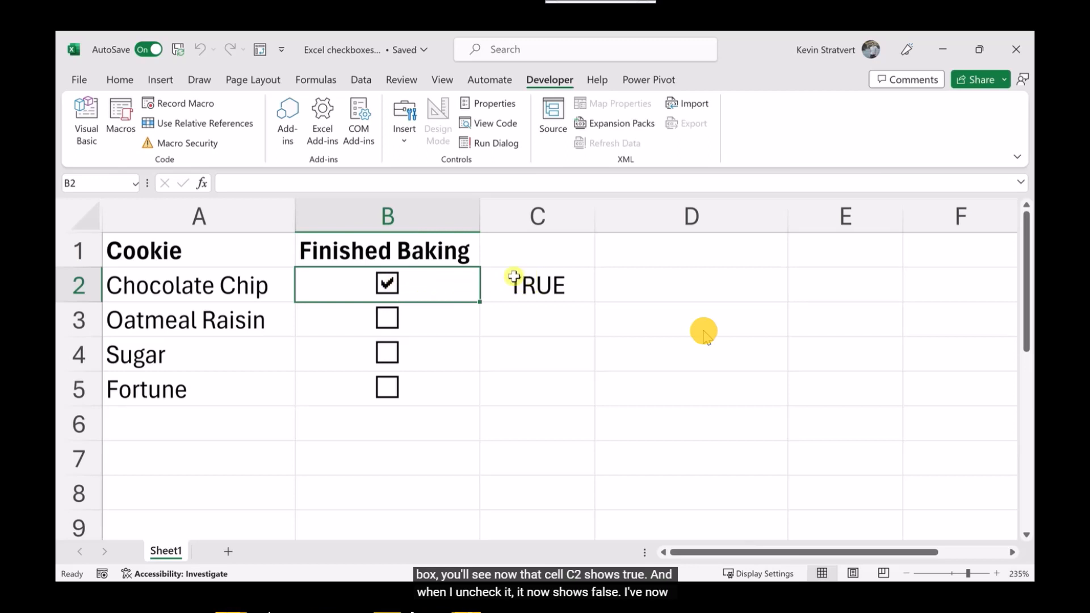
click(391, 286)
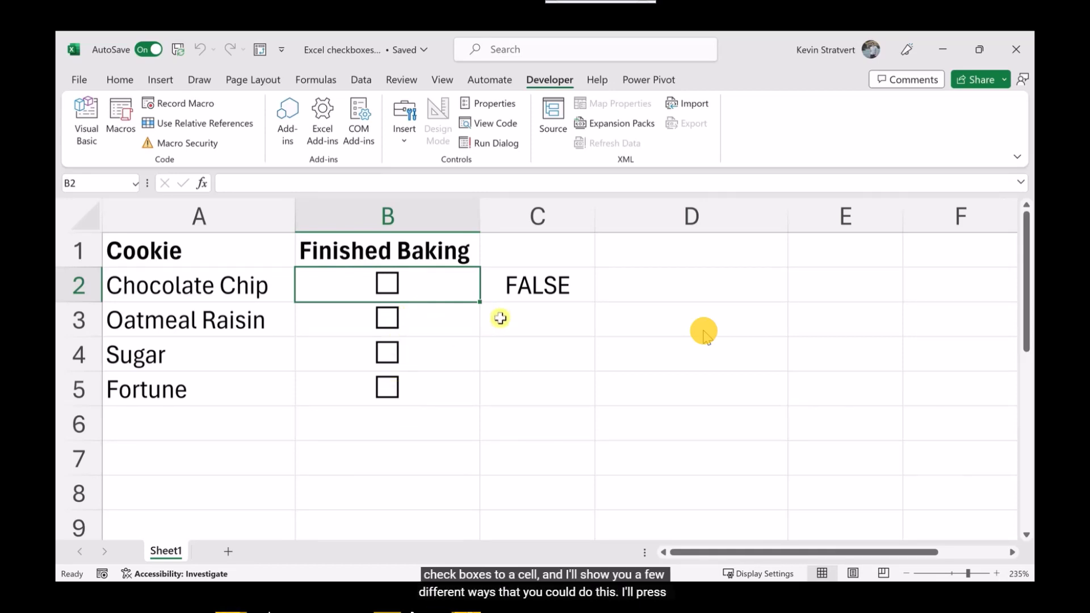
Link the Oatmeal Raisin check box to cell C3 in its format control settings.
ctrl+click(385, 319)
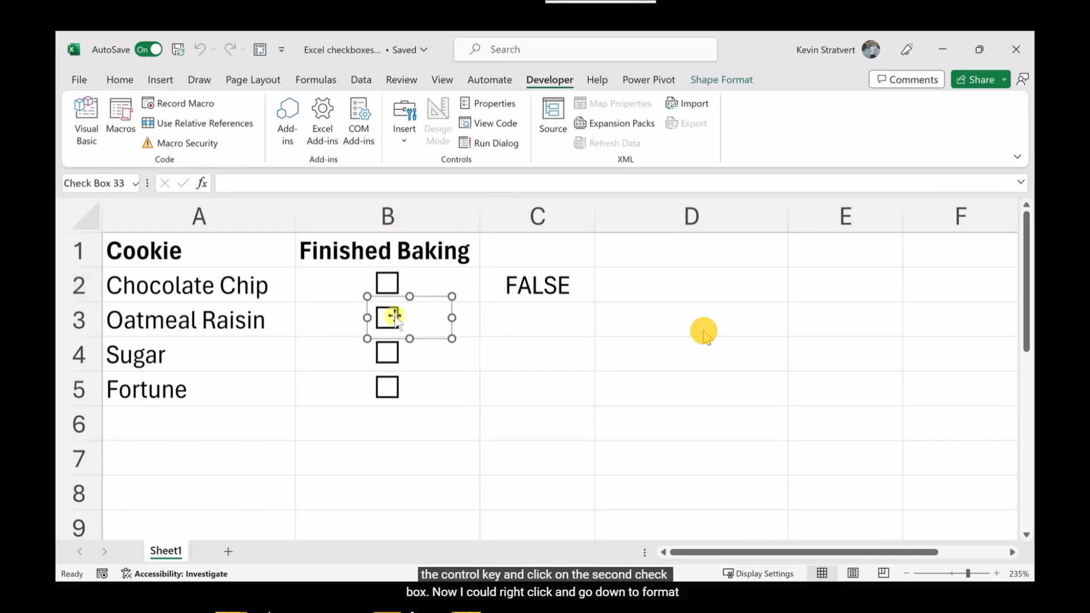
right_click(396, 318)
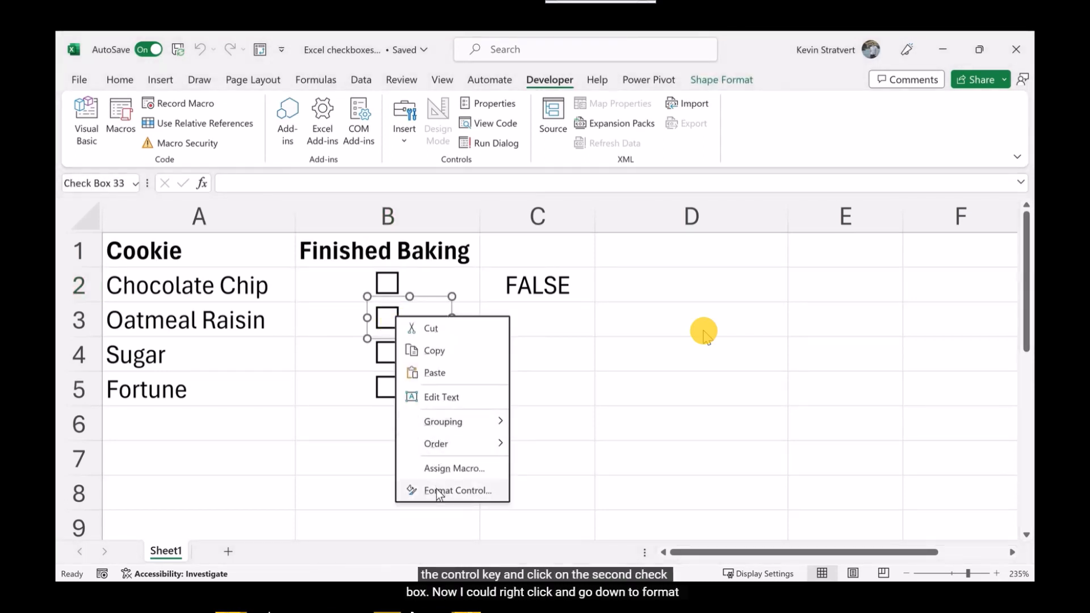
click(389, 321)
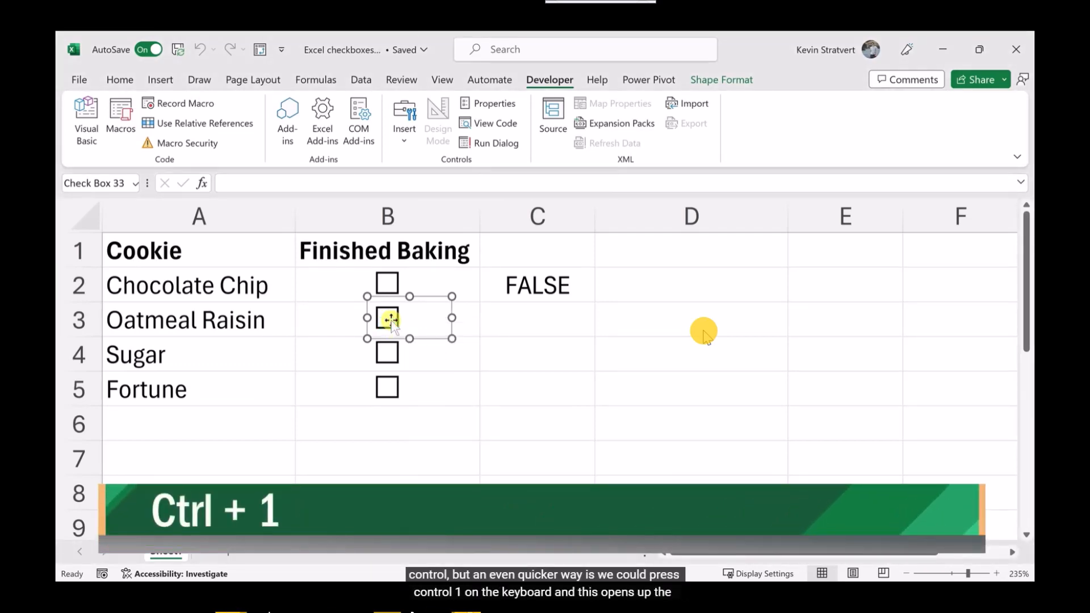
key(ctrl+1)
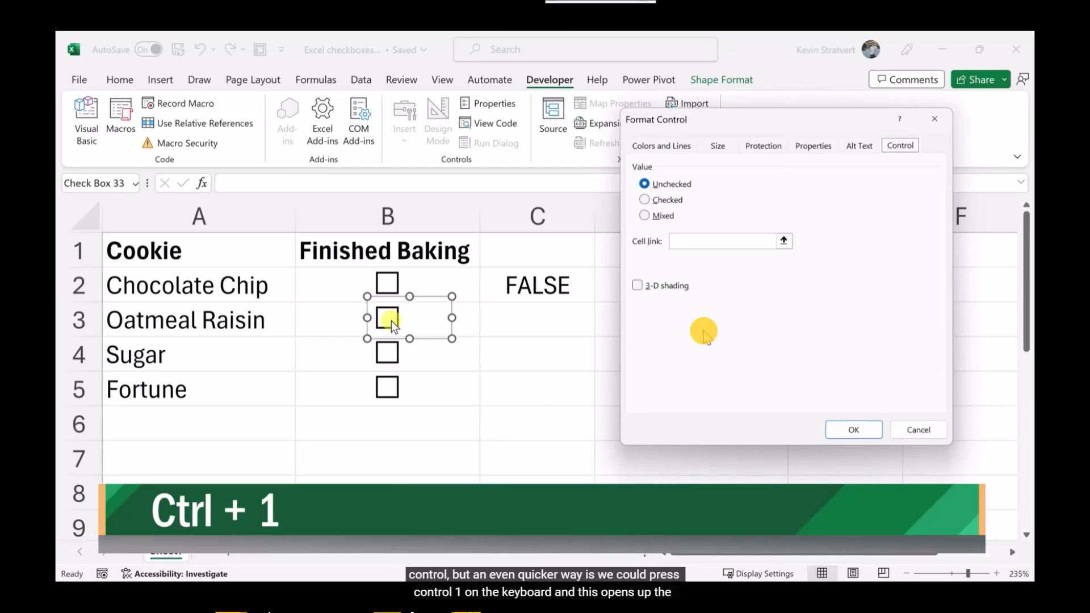
click(692, 241)
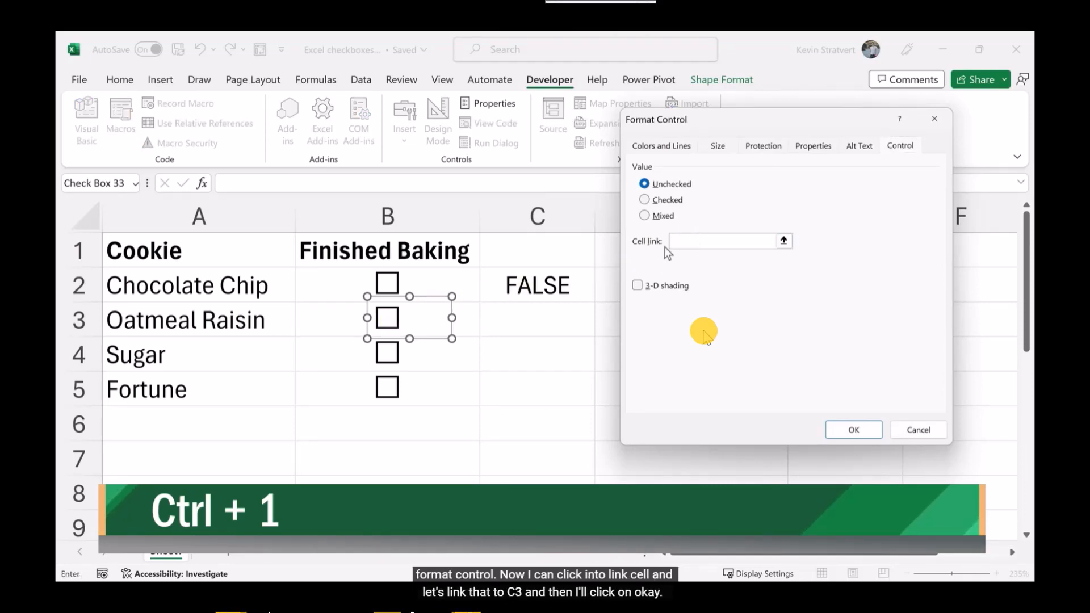
click(581, 319)
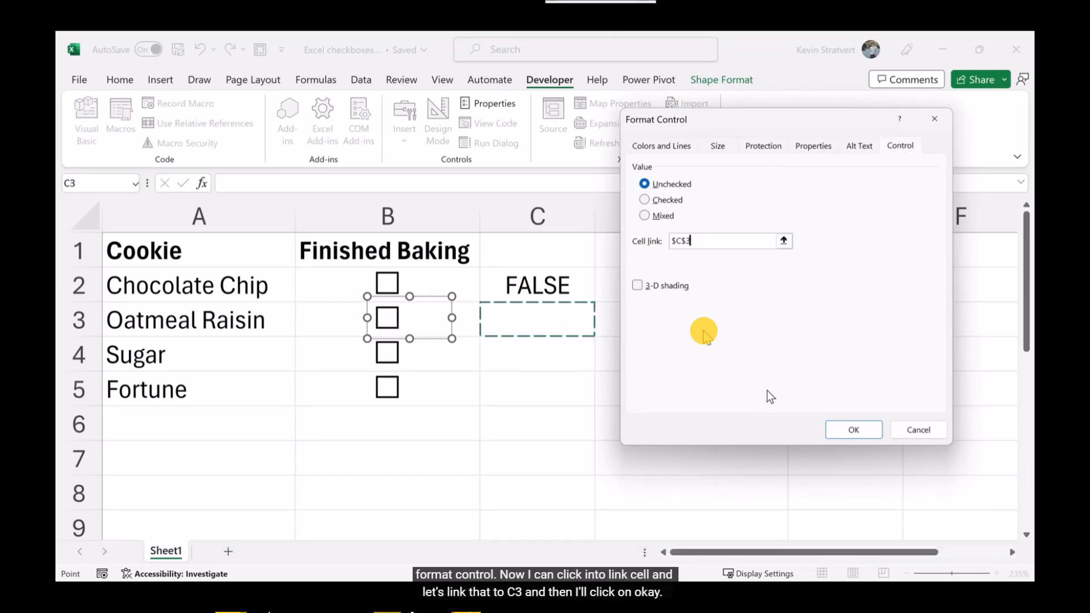
click(834, 425)
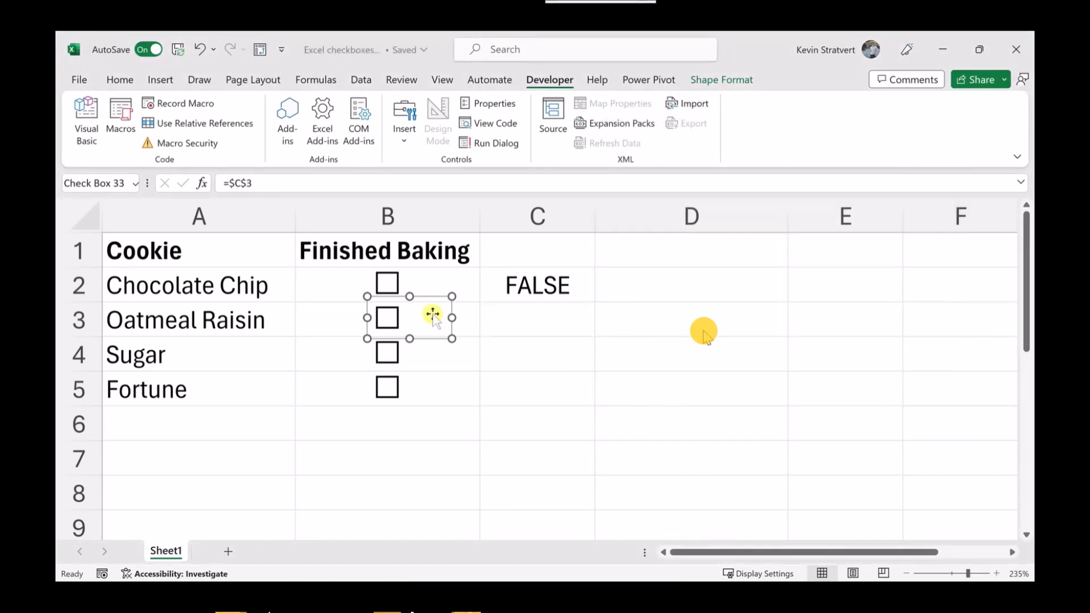
Test the Oatmeal Raisin check box's cell link by ticking the box and clearing it again.
click(476, 315)
click(394, 327)
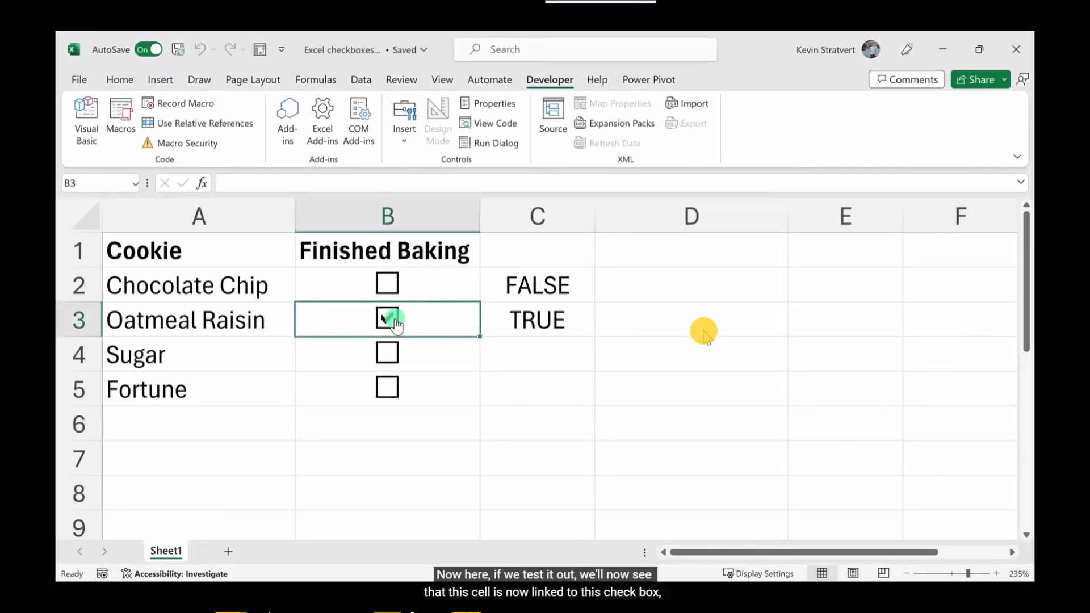
click(392, 323)
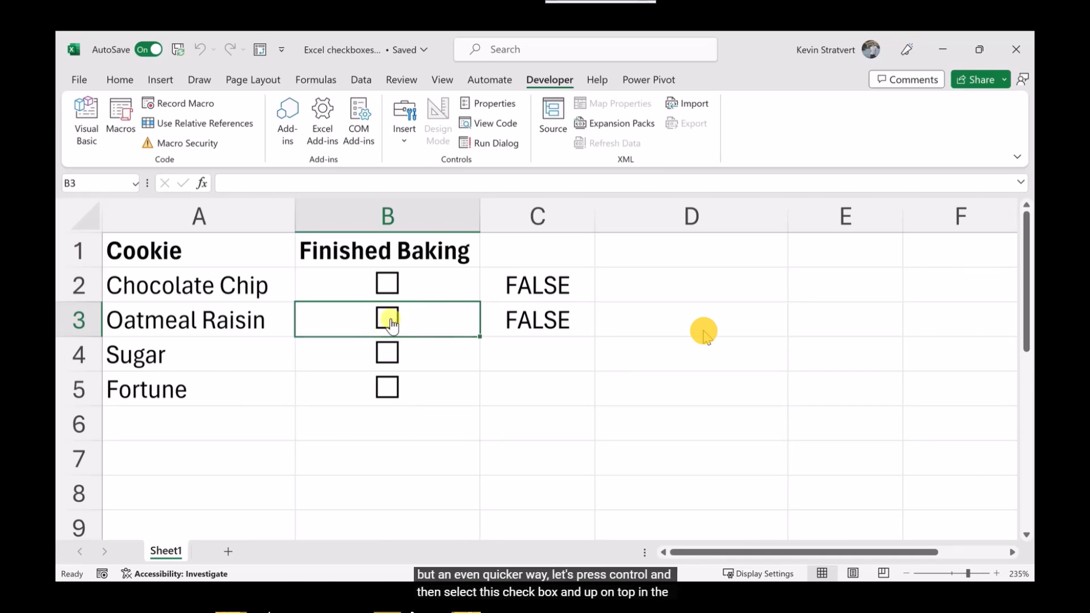
Link the Sugar check box to cell C4 with the formula =$C$4.
ctrl+click(389, 354)
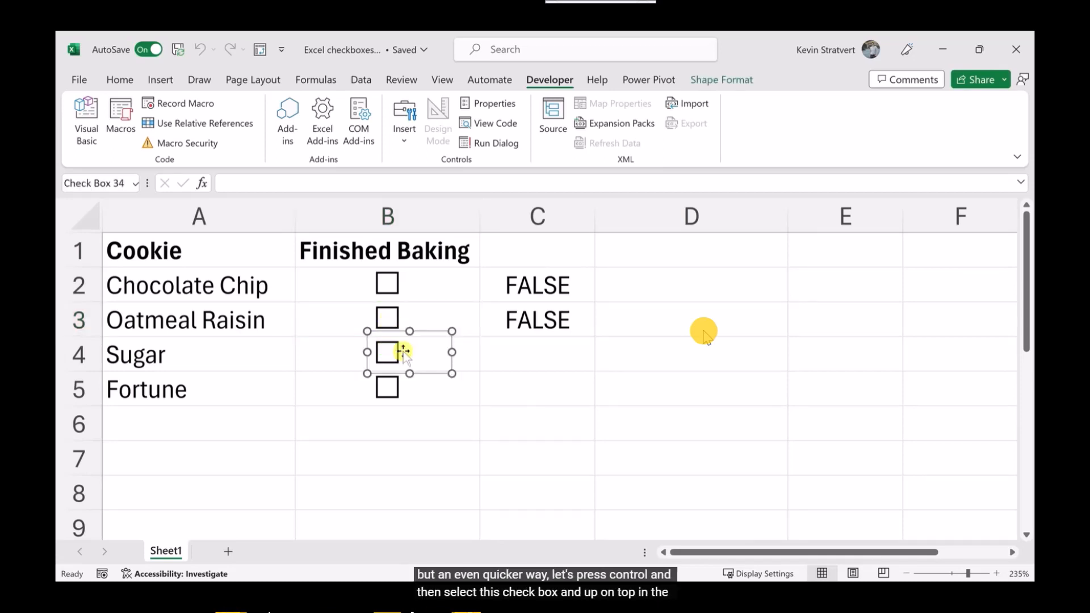
click(253, 181)
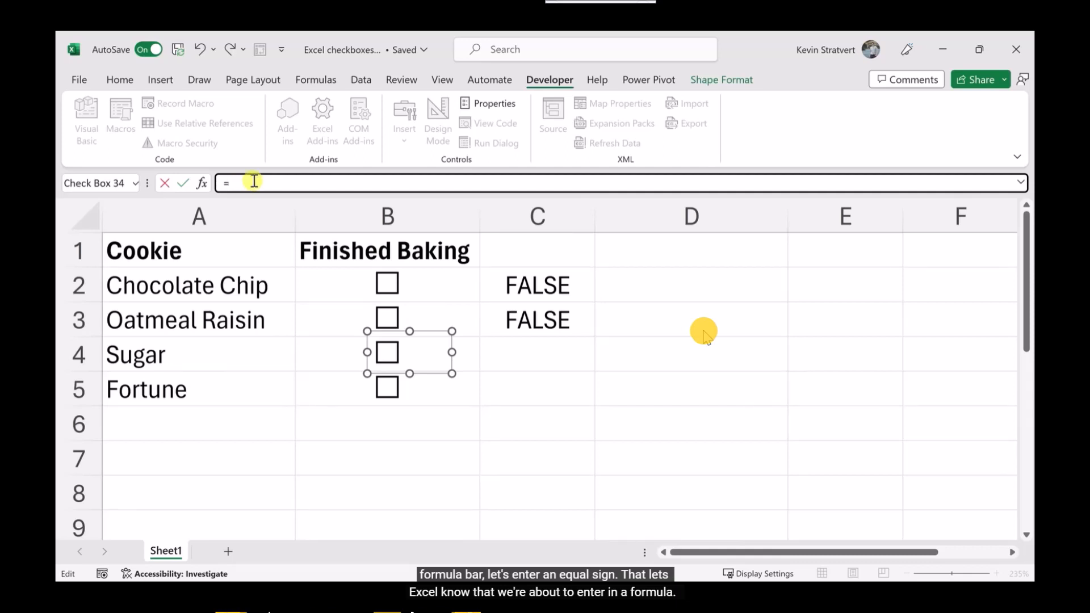
click(552, 356)
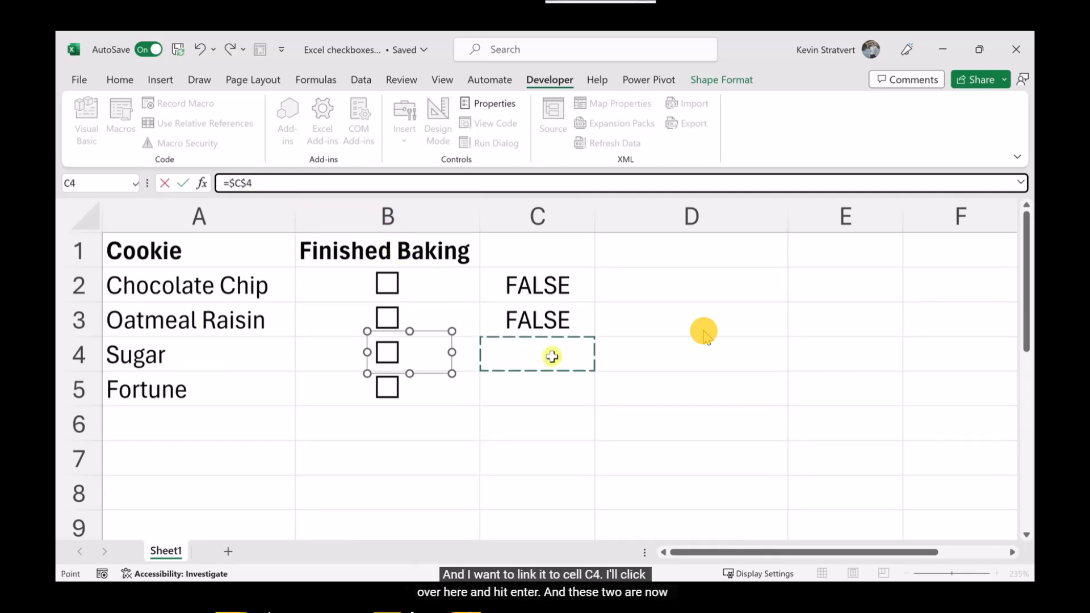
key(Return)
Test the Sugar check box's cell link by ticking the box and clearing it again.
click(462, 358)
click(389, 353)
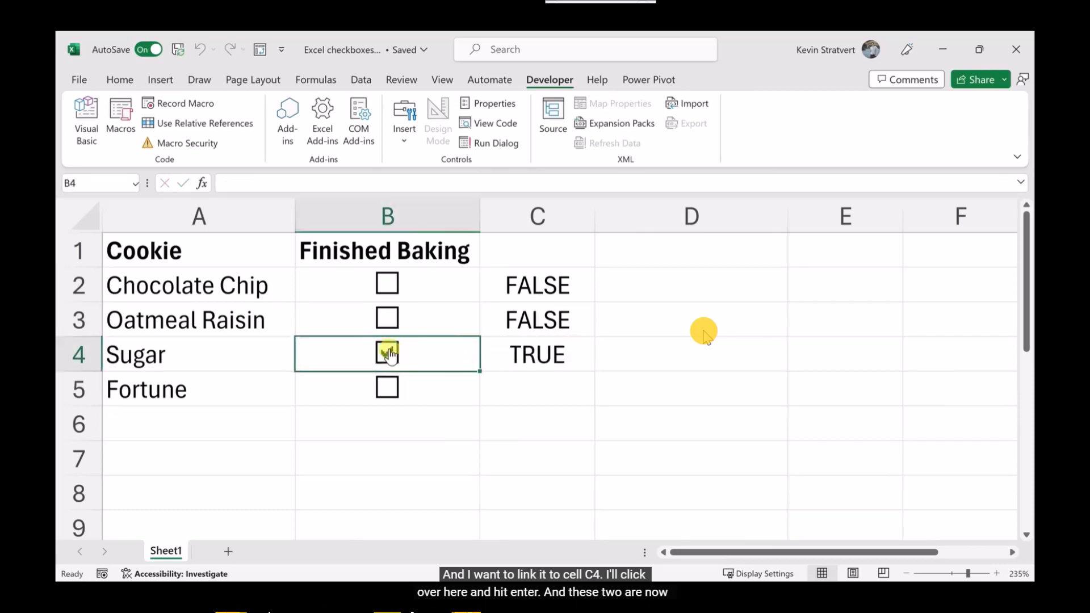
click(389, 353)
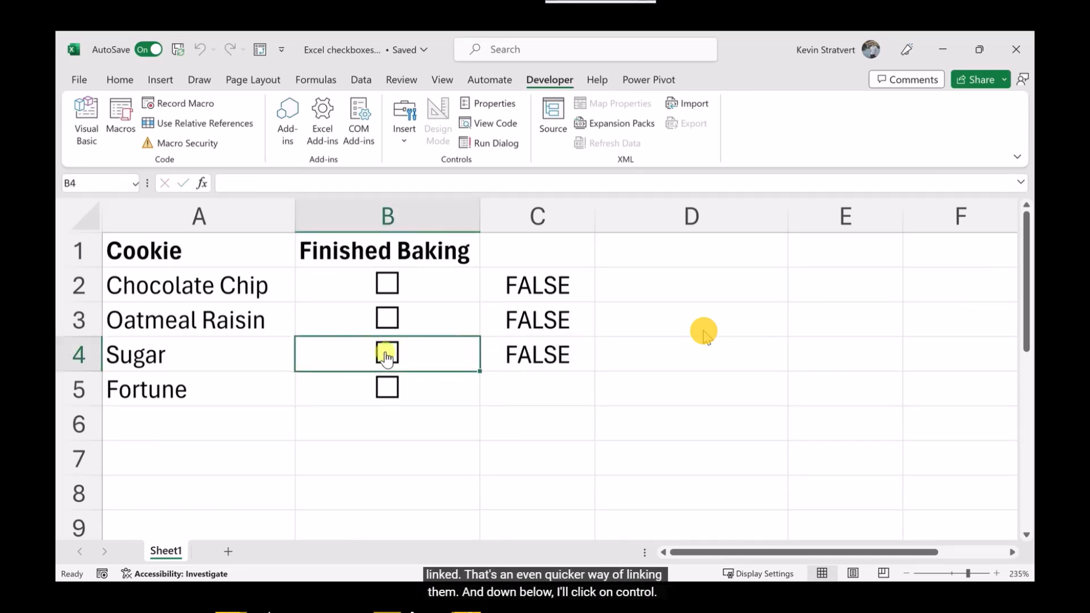
Link the Fortune check box to cell C5 with the formula =$C$5, and deselect the check box.
right_click(388, 389)
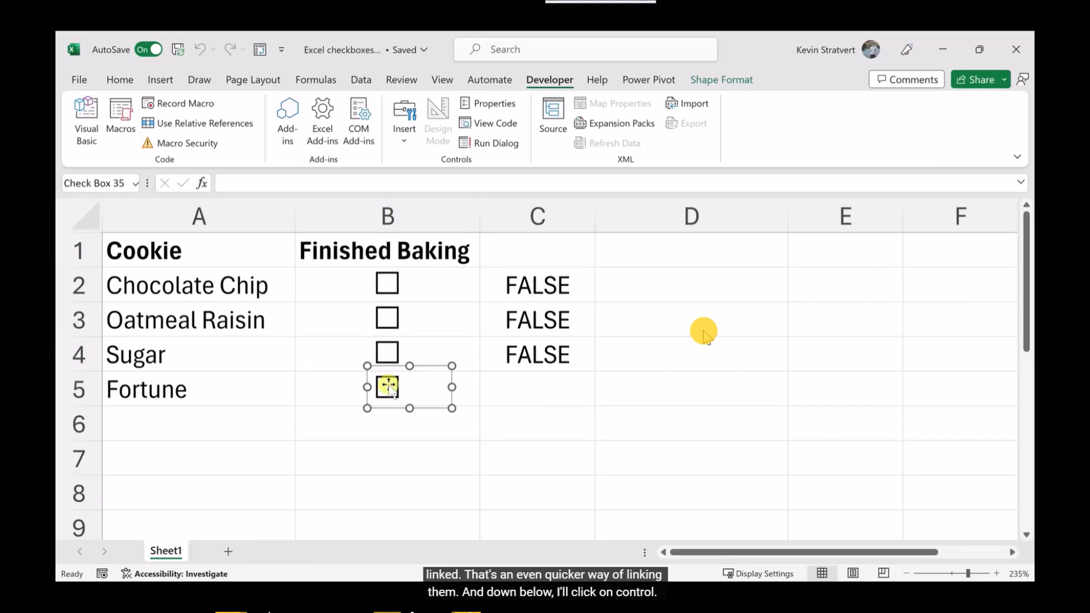
click(292, 184)
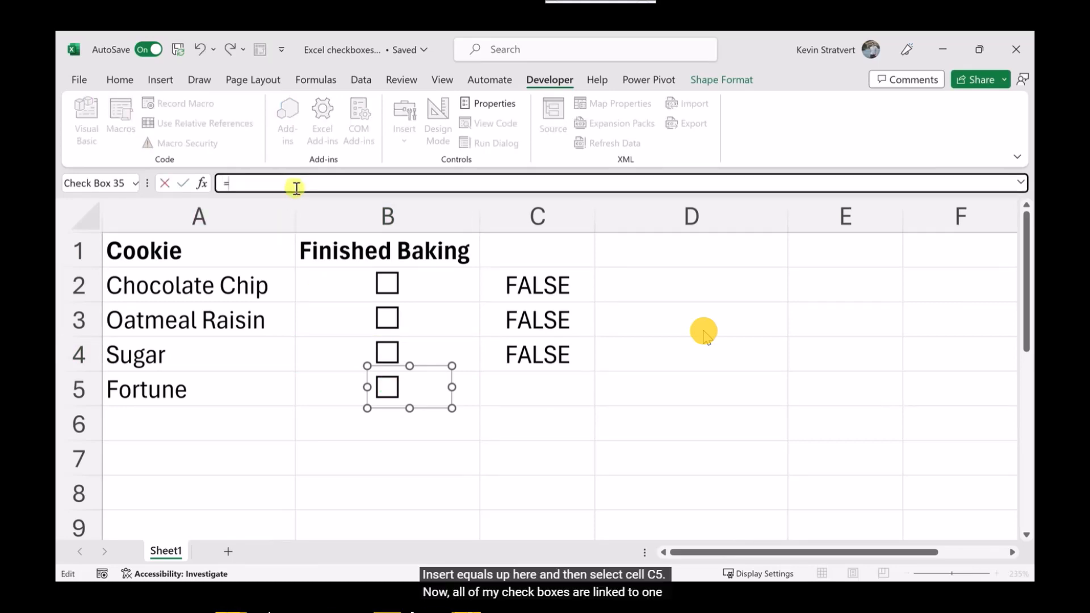
click(526, 389)
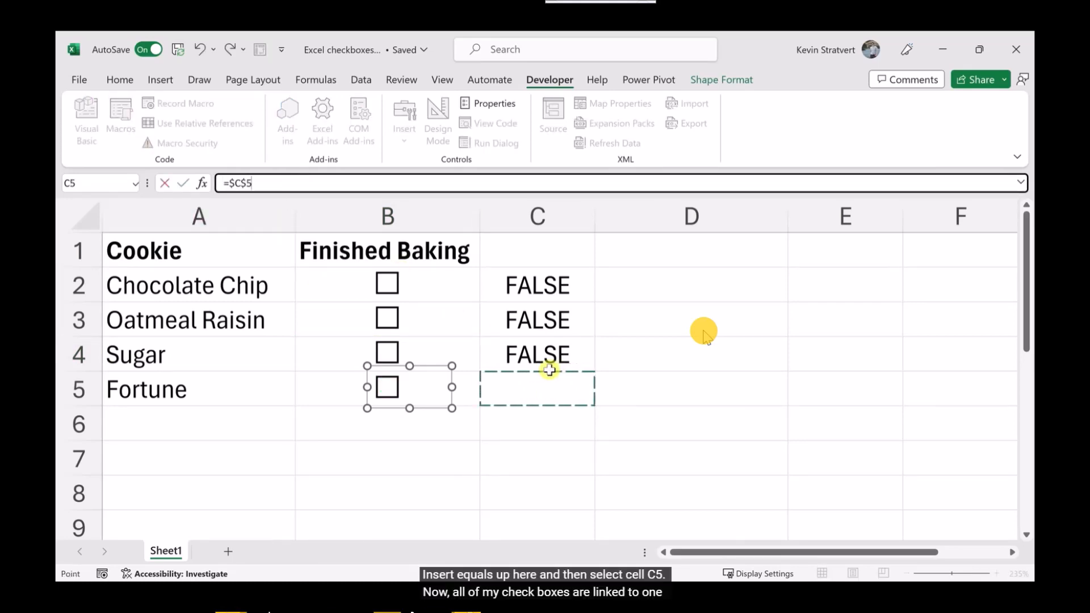
key(Return)
click(562, 409)
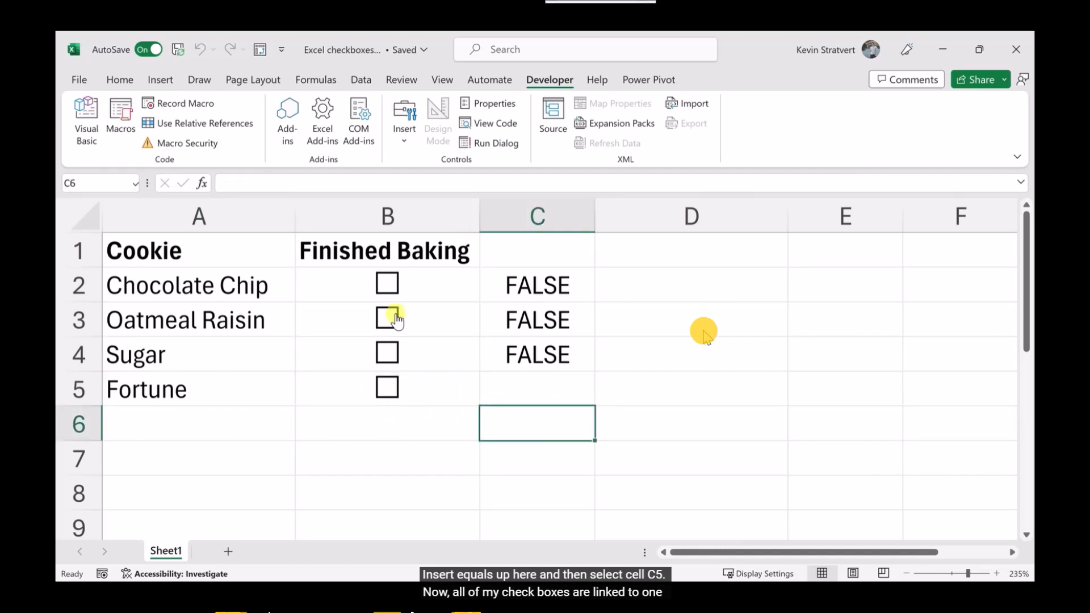
drag(540, 284, 550, 392)
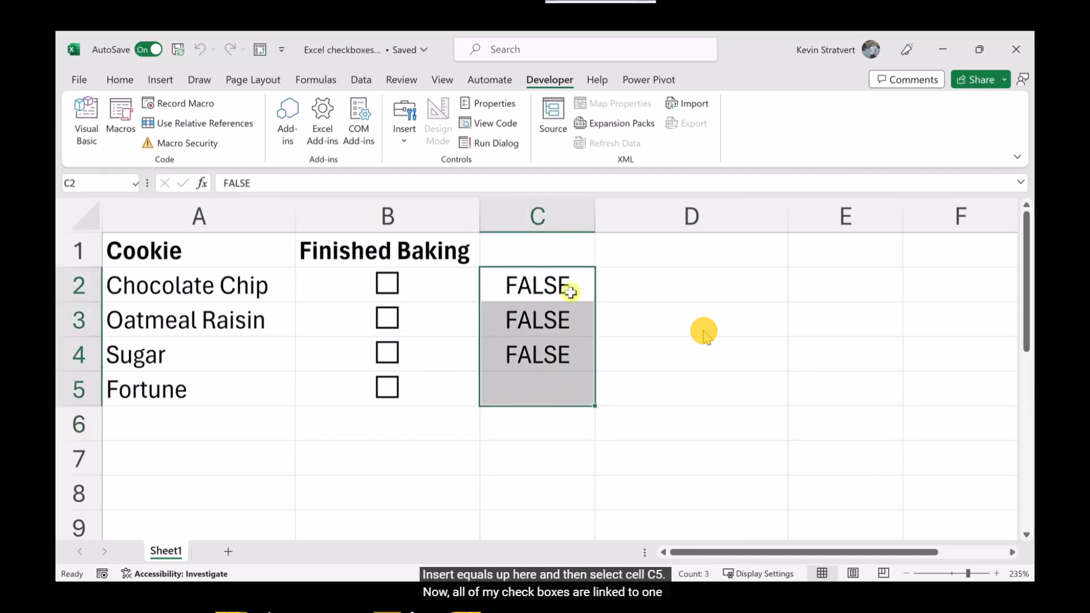
drag(570, 292, 583, 396)
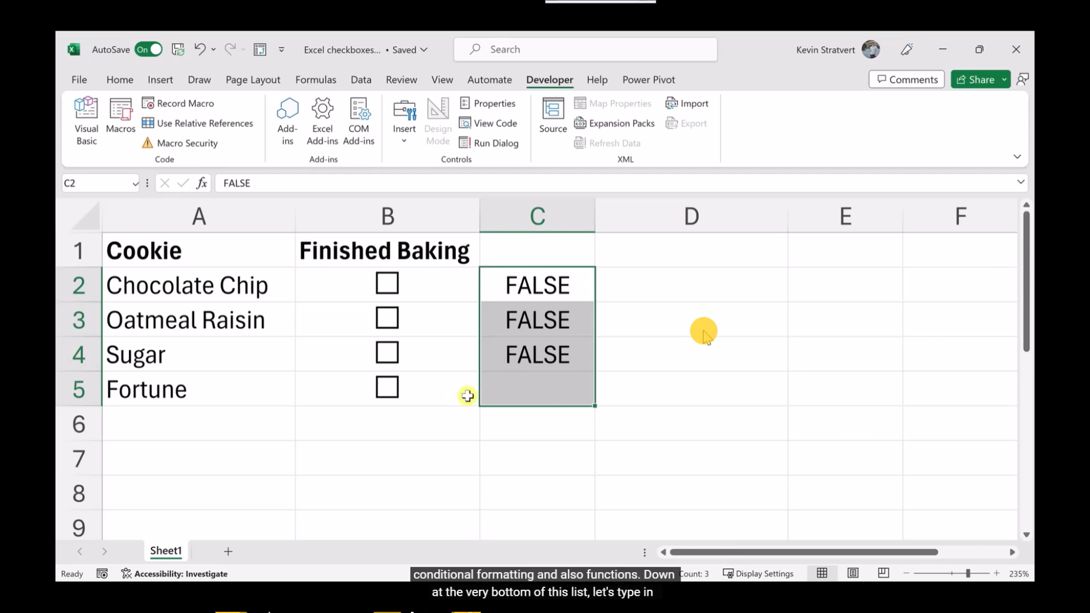
Enter the label "Items Completed" in cell A6 below the cookie list.
click(231, 428)
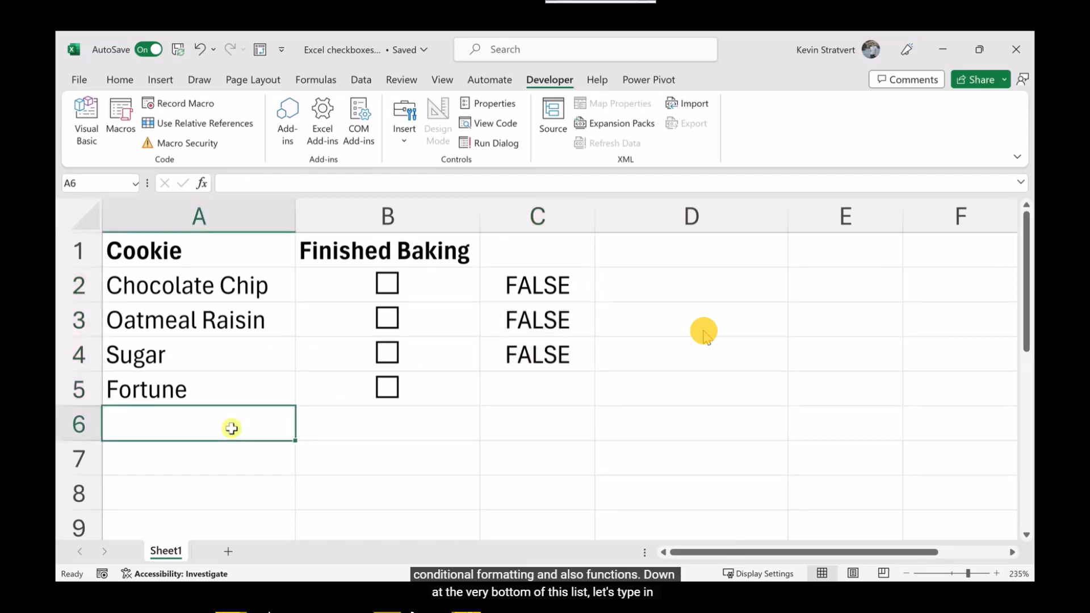
text(Items Completed)
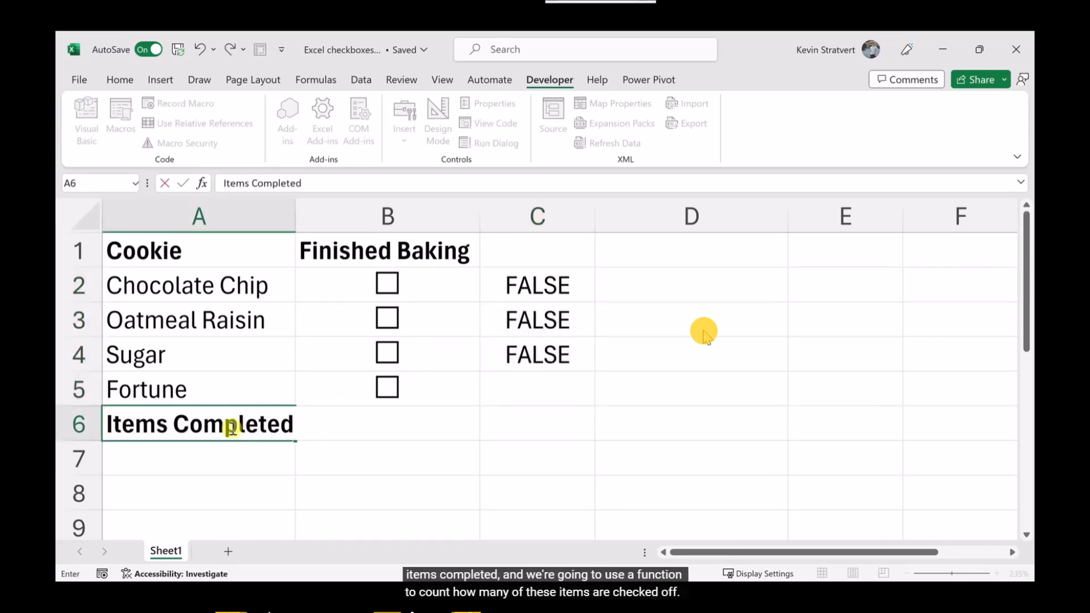
key(Tab)
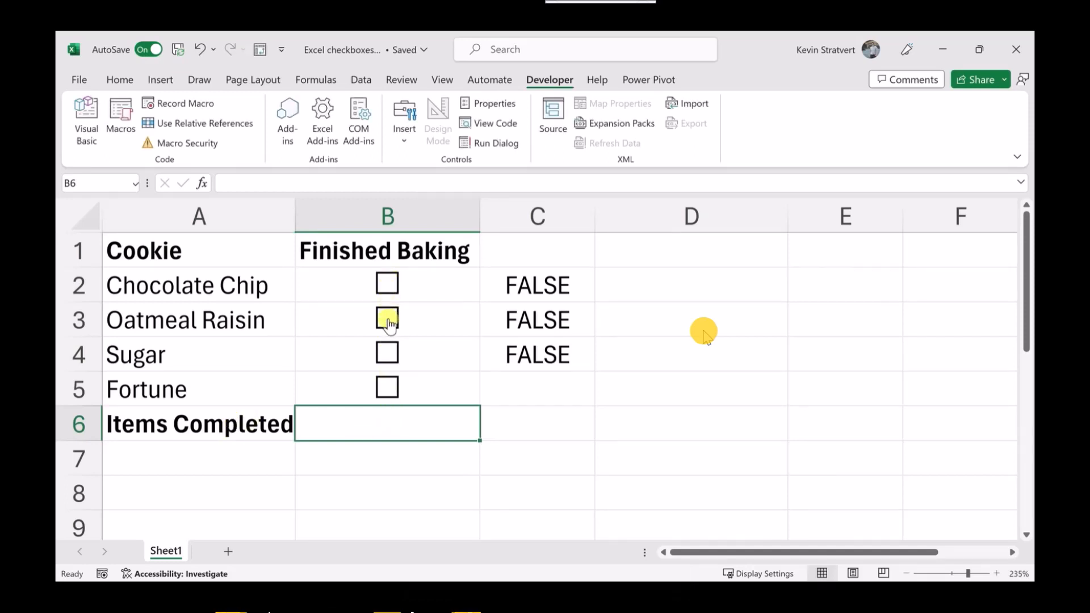
Search for the COUNTIF function and insert it into cell B6 beside the Items Completed label.
click(202, 182)
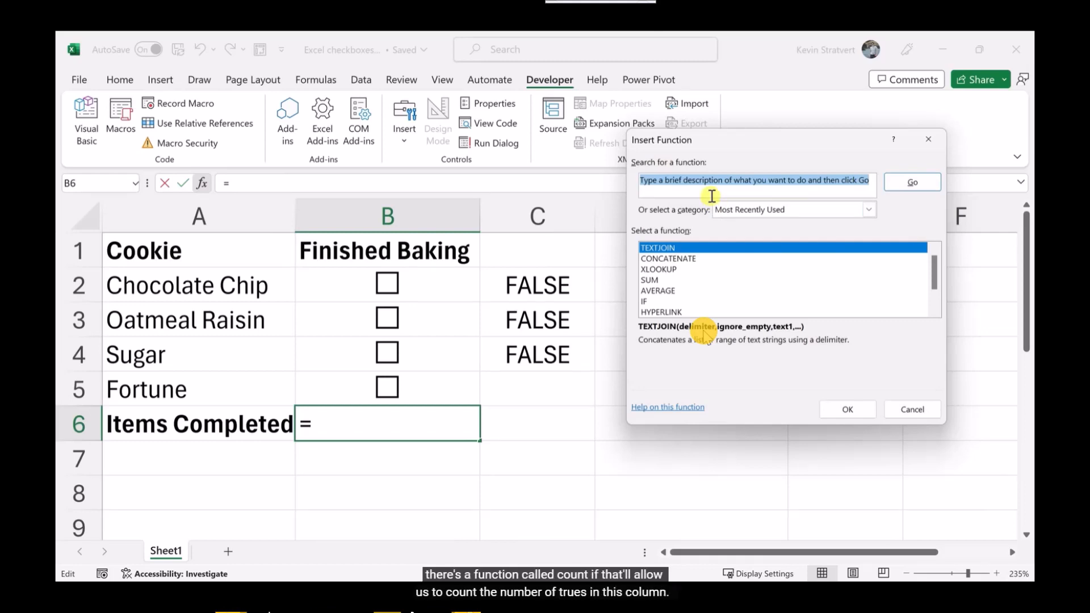
text(countif)
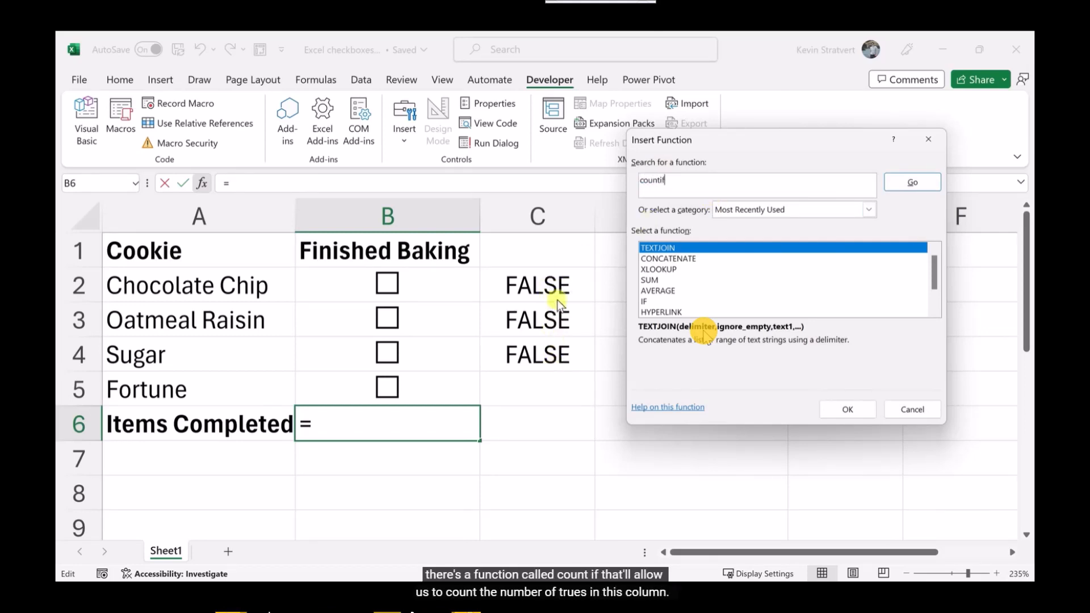
click(915, 183)
click(688, 250)
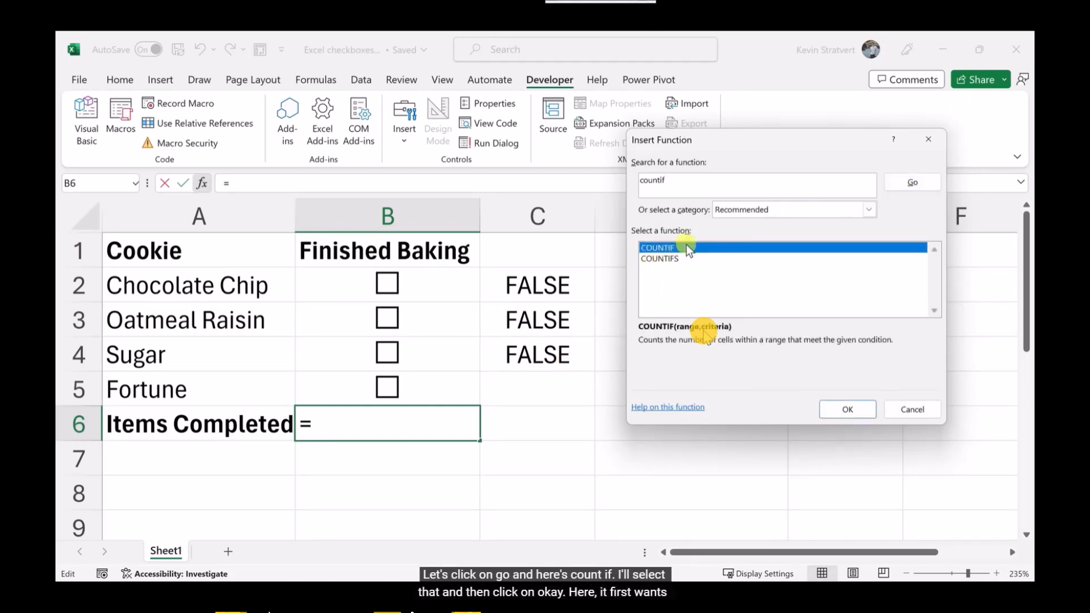
click(848, 409)
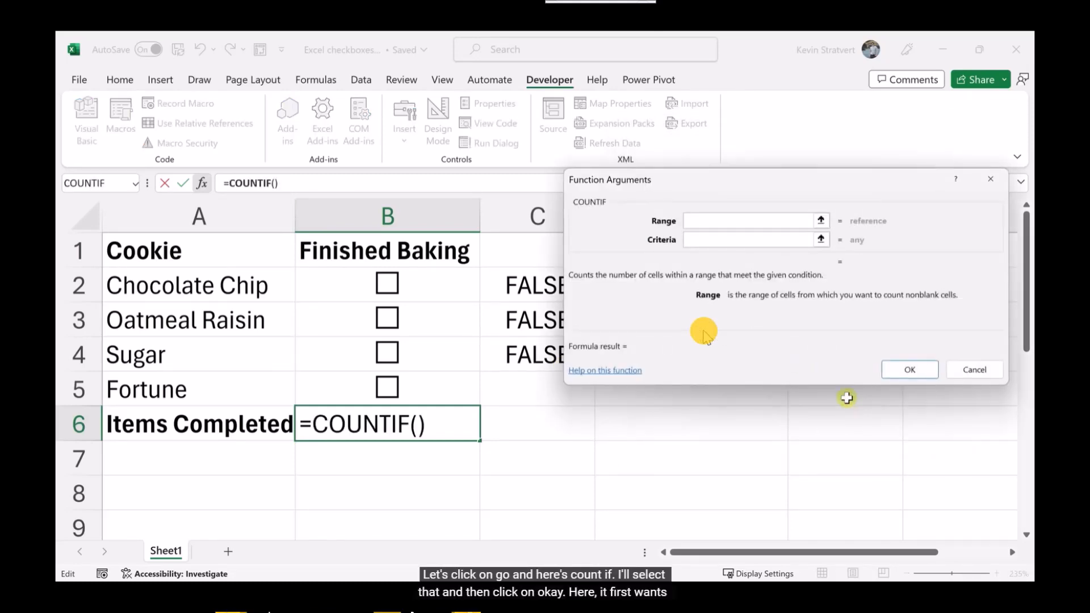
Set COUNTIF's range to C2:C5 and its criteria to true, and confirm the formula.
drag(659, 178, 692, 160)
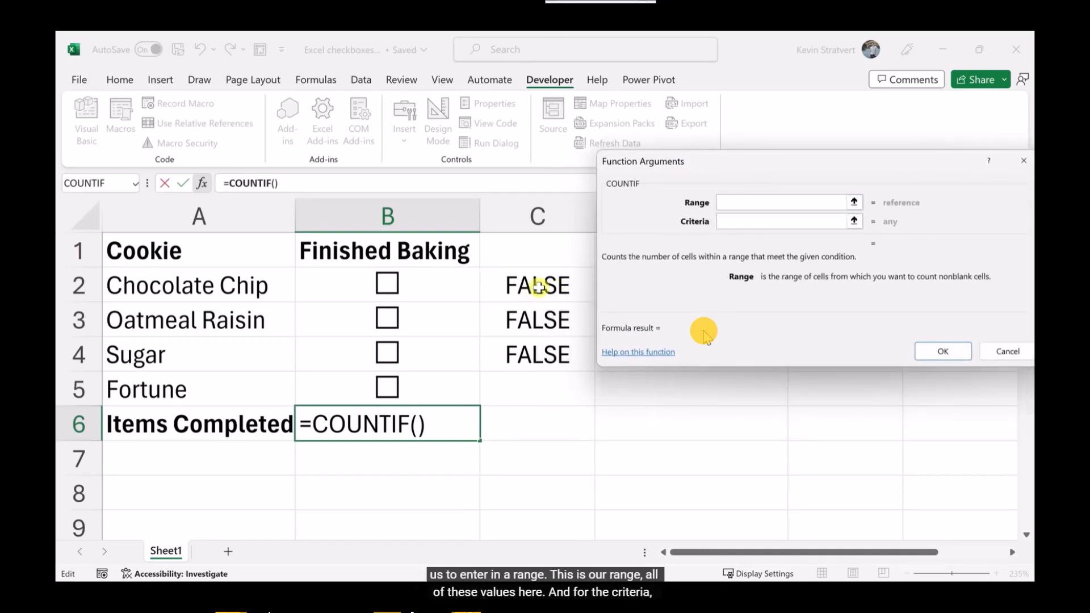
drag(543, 285, 551, 386)
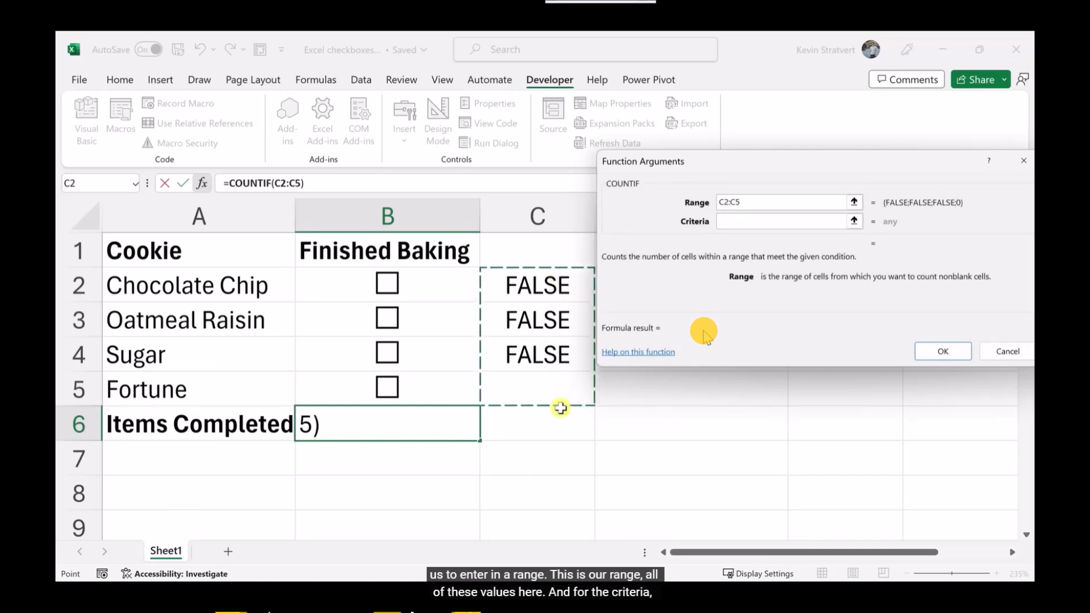
click(747, 220)
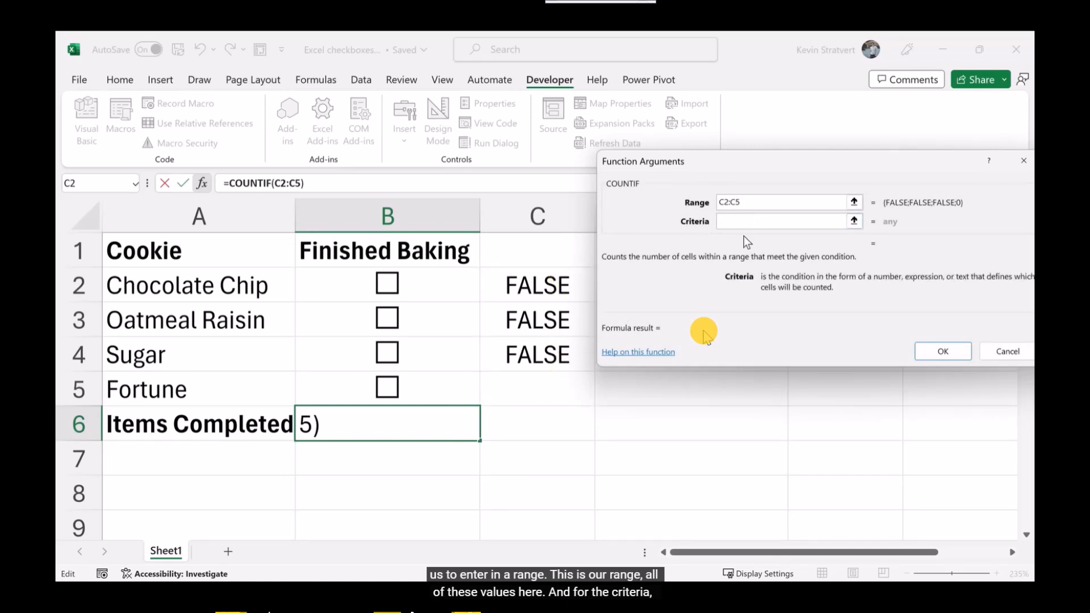
text(true)
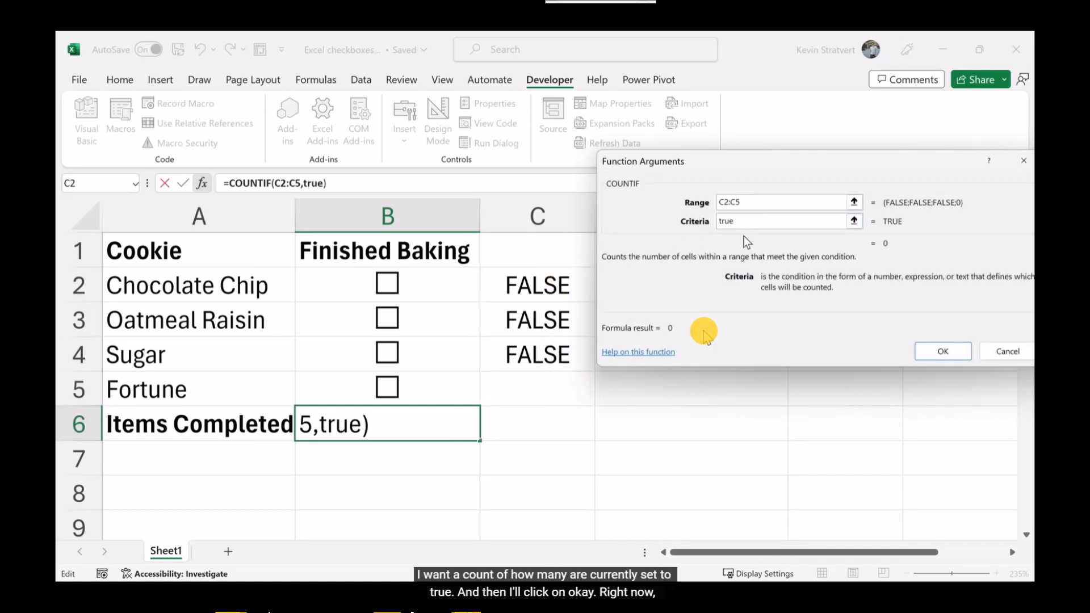
click(941, 353)
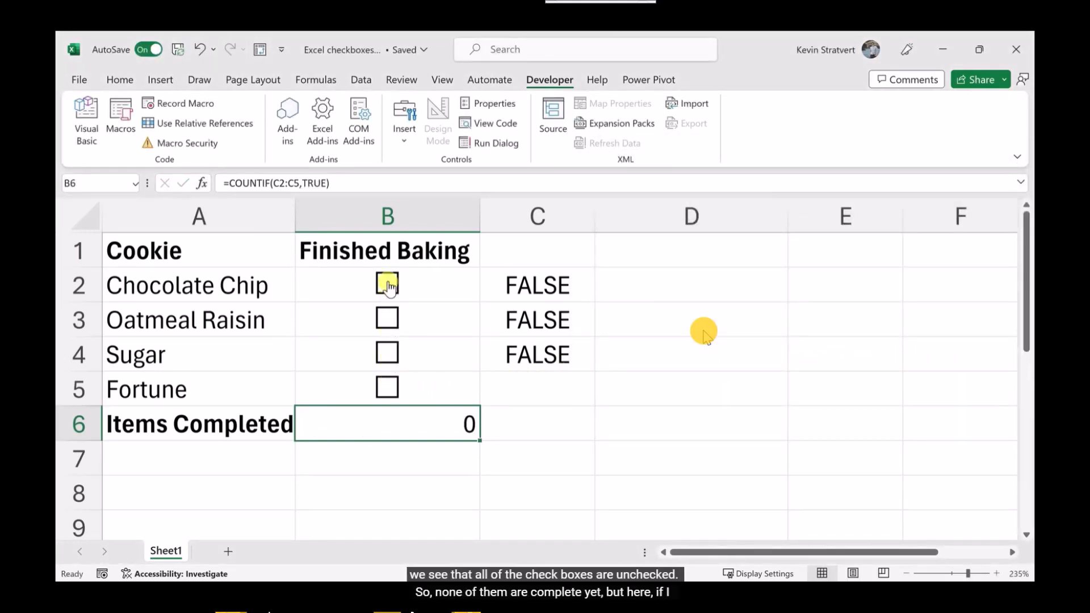
Test the completed count by ticking the Fortune, Sugar, Oatmeal Raisin and Chocolate Chip check boxes.
click(391, 388)
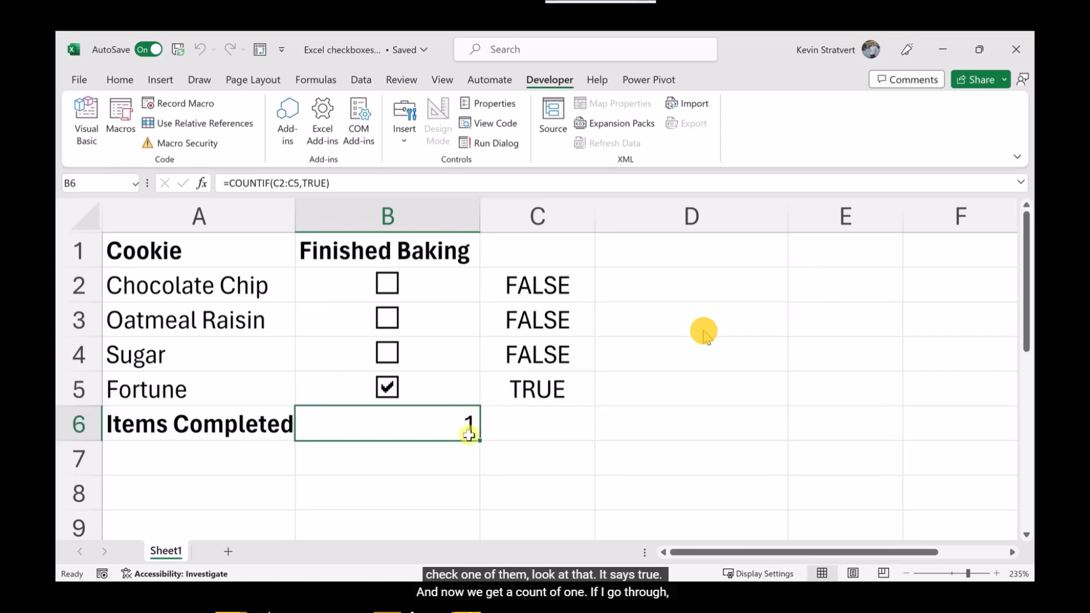
click(387, 354)
click(388, 318)
click(389, 284)
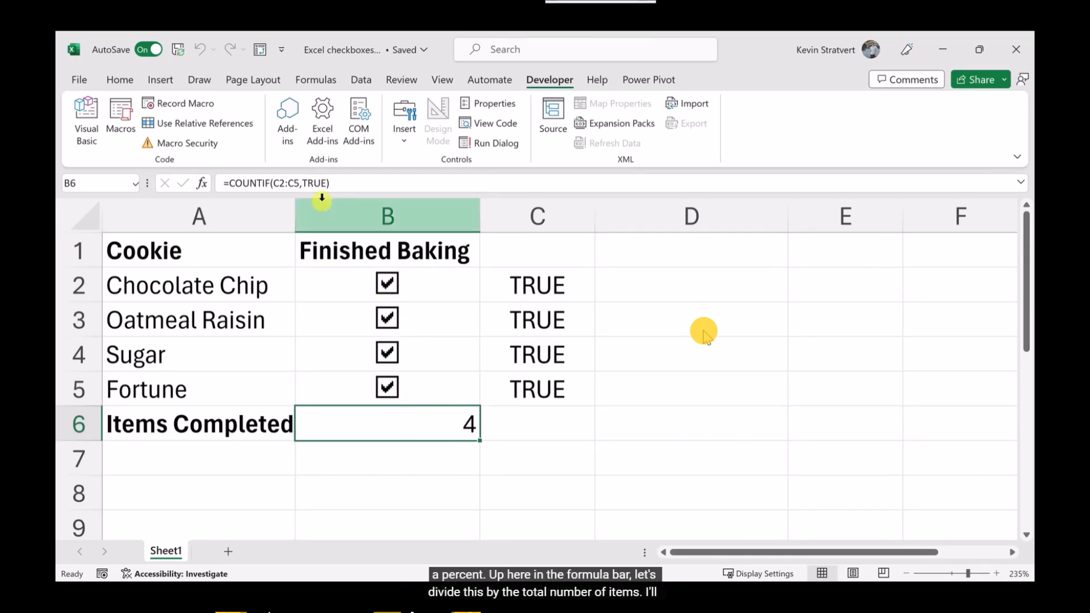
Extend the formula in B6 to divide the count by the number of cookies: =COUNTIF(C2:C5,TRUE)/COUNTA(A2:A5).
click(339, 187)
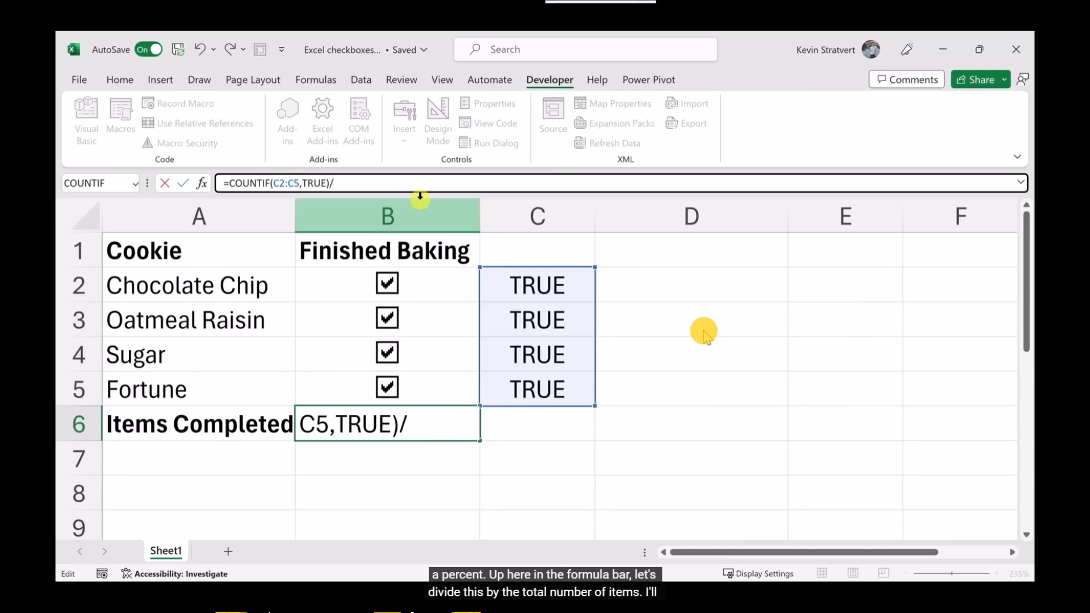
text(/counta)
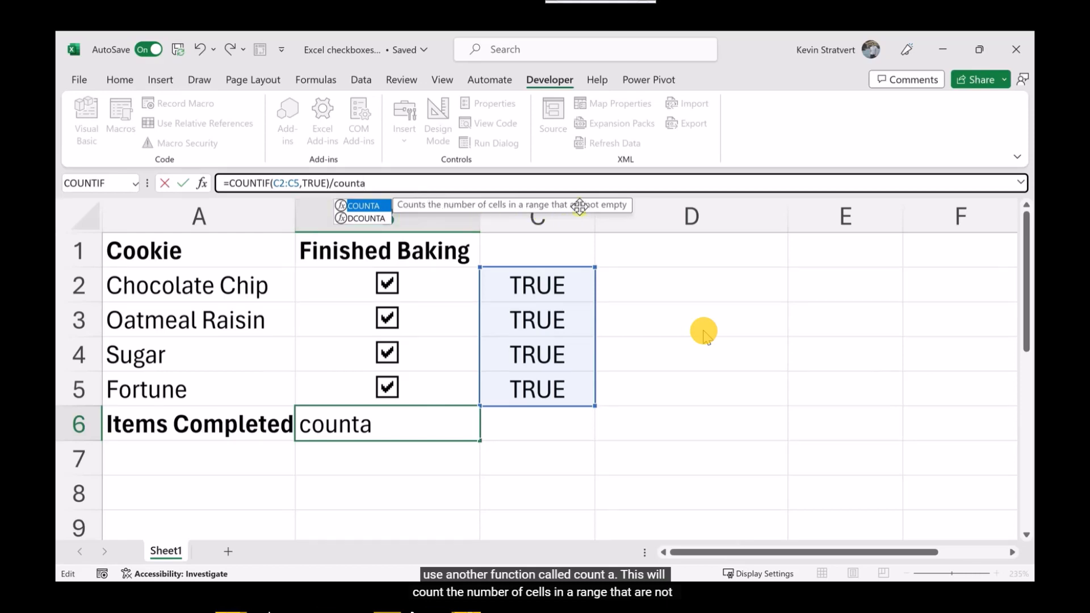
text(()
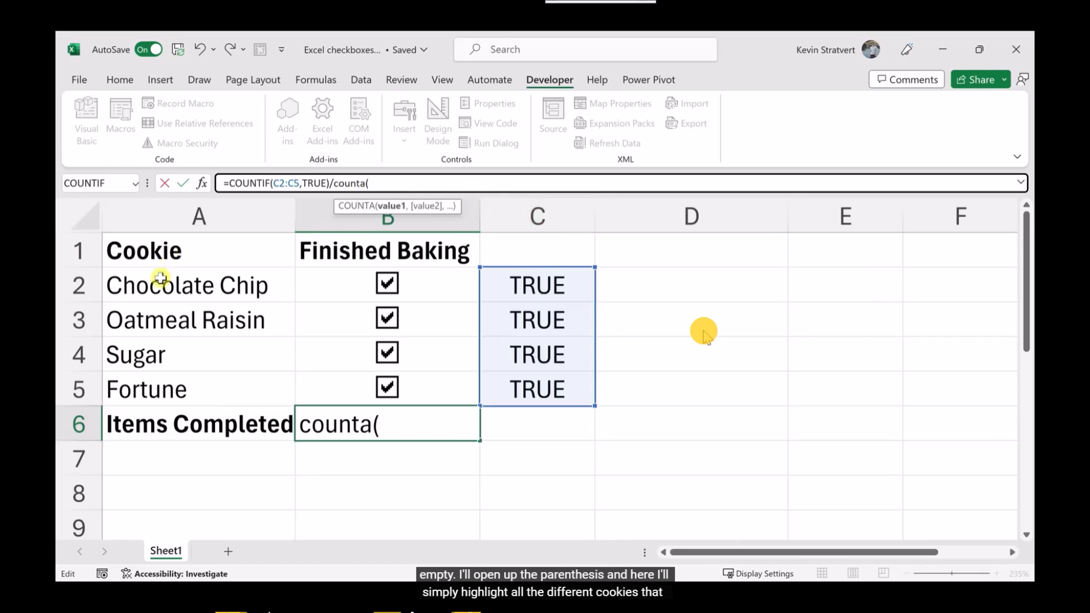
drag(227, 278, 207, 392)
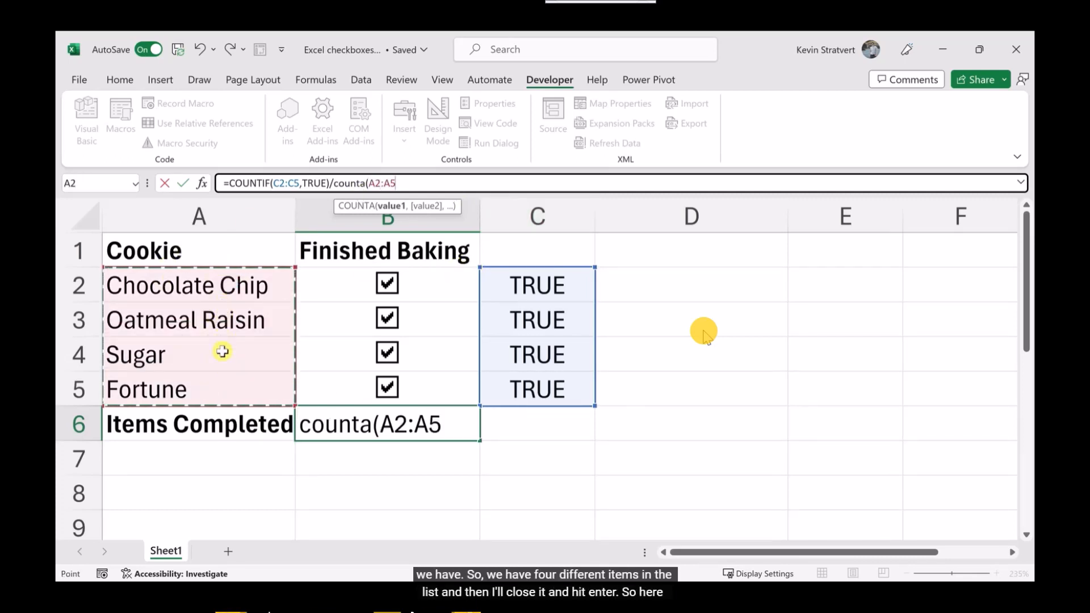
text())
key(Return)
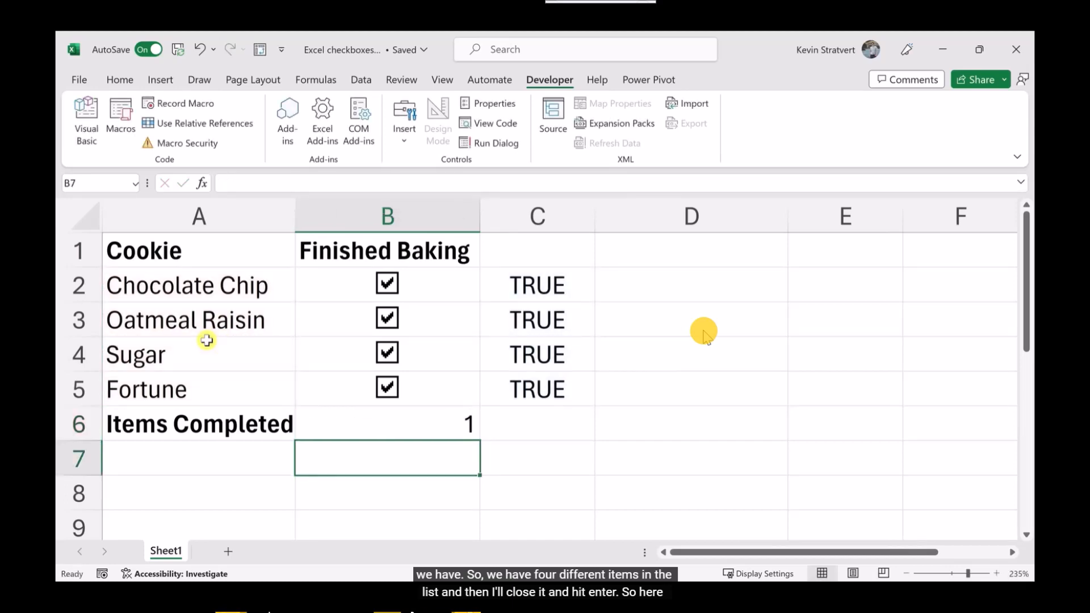
key(Up)
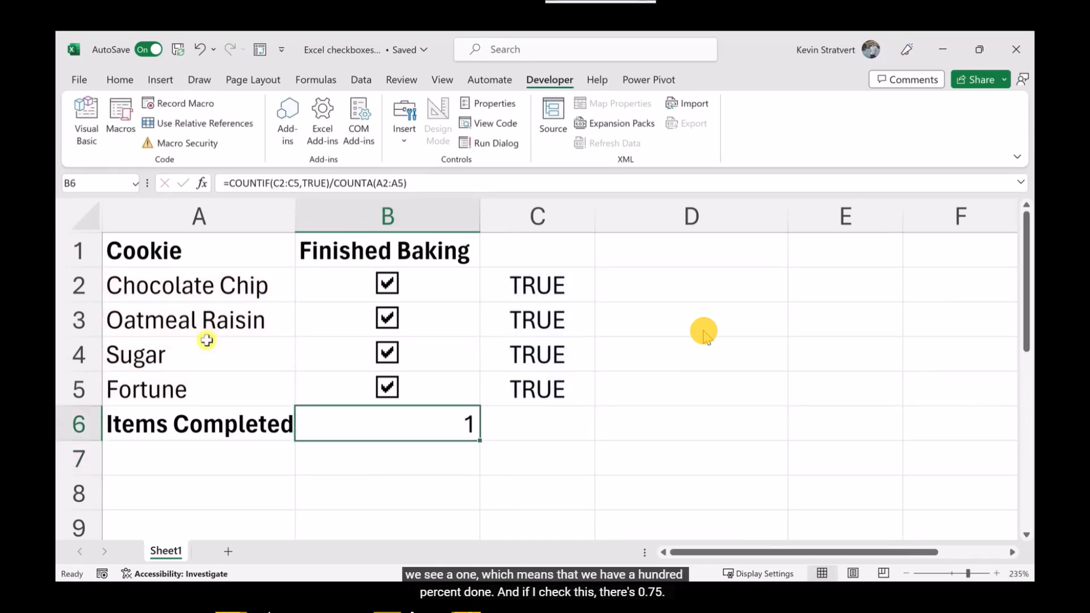
Test the completion ratio by clearing the Chocolate Chip, Oatmeal Raisin and Sugar check boxes.
click(387, 289)
click(387, 319)
click(387, 353)
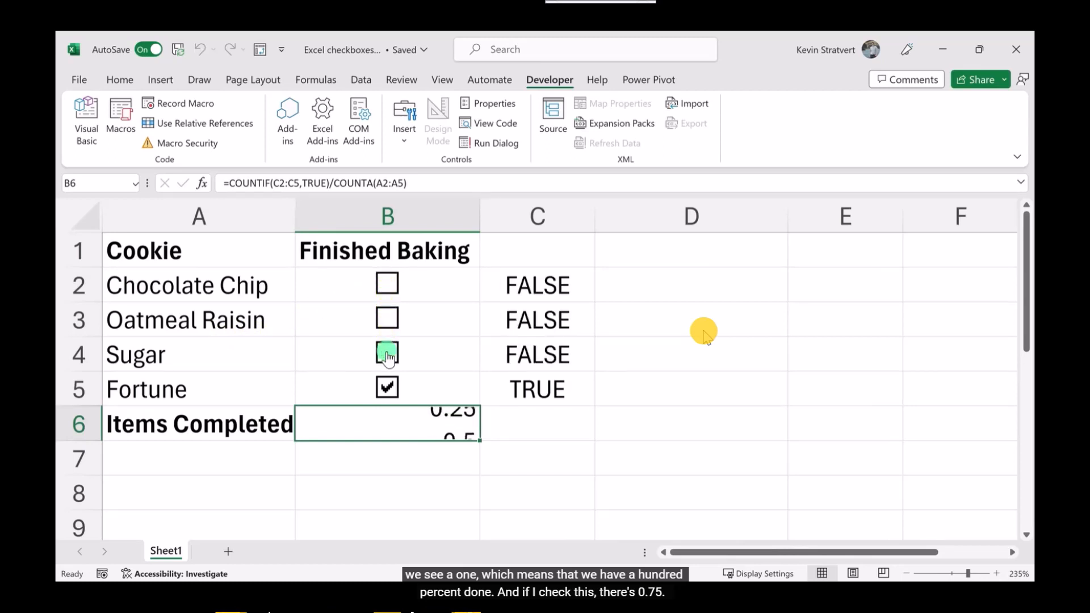
Format the Items Completed result in cell B6 as a percentage.
click(124, 84)
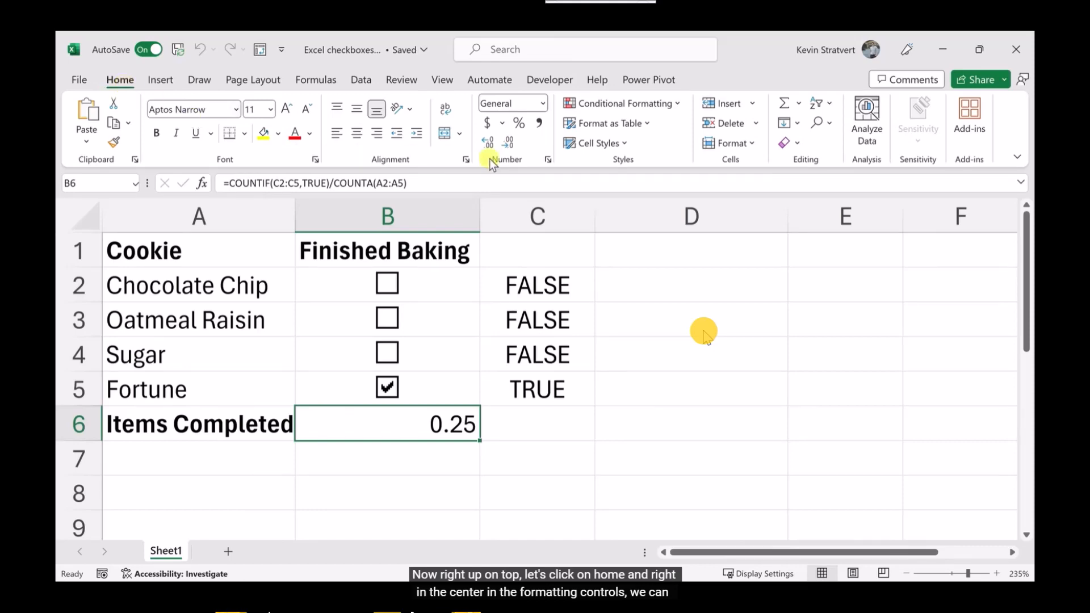
click(518, 125)
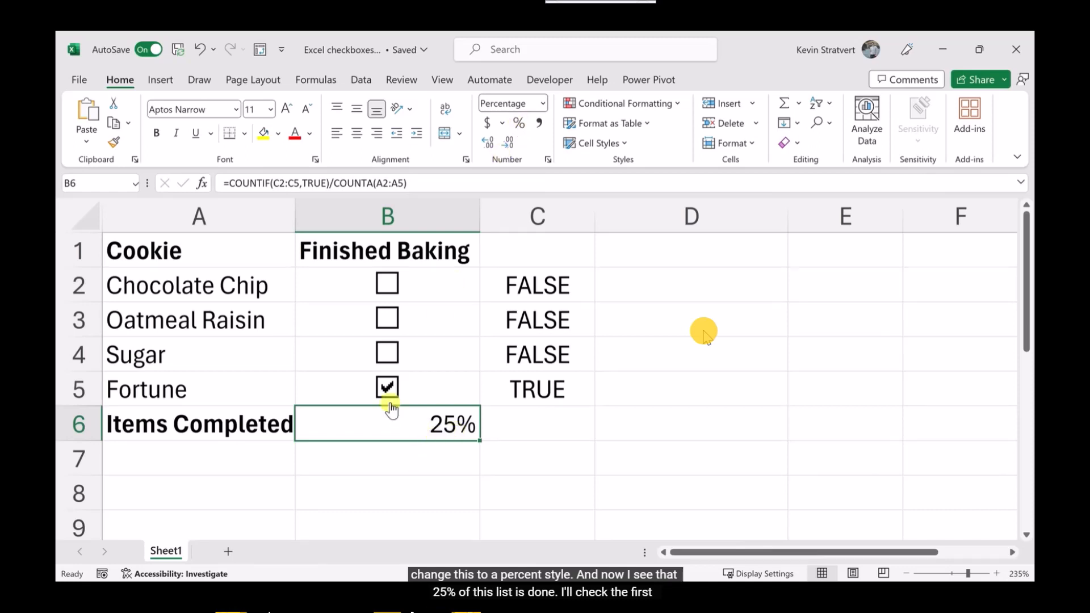
Test the completion percentage by clearing the Fortune check box, ticking all four boxes from the top down, and clearing them all again.
click(385, 382)
click(386, 283)
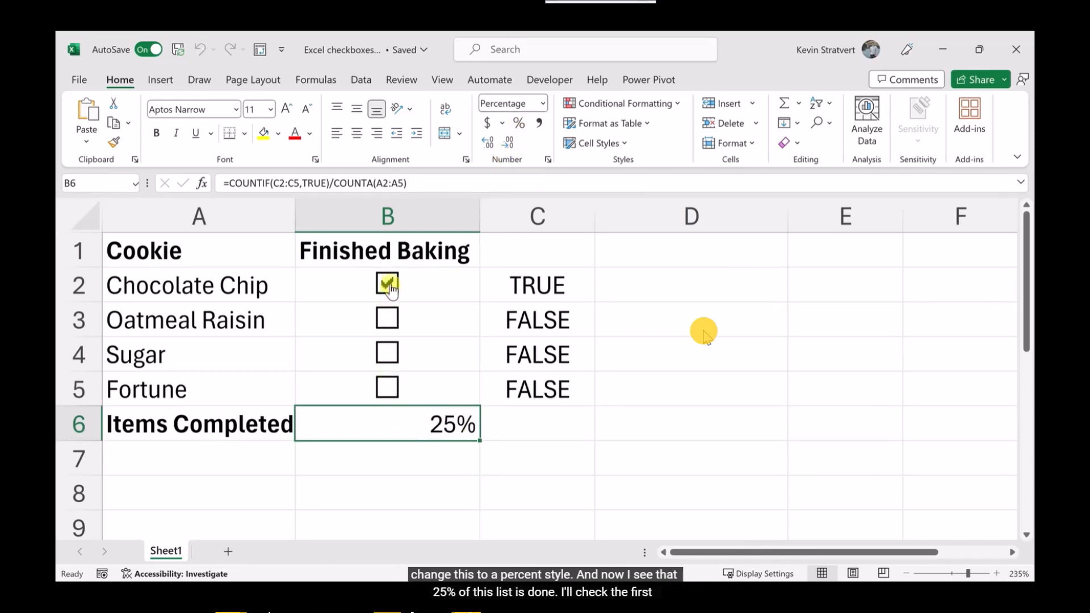
click(388, 321)
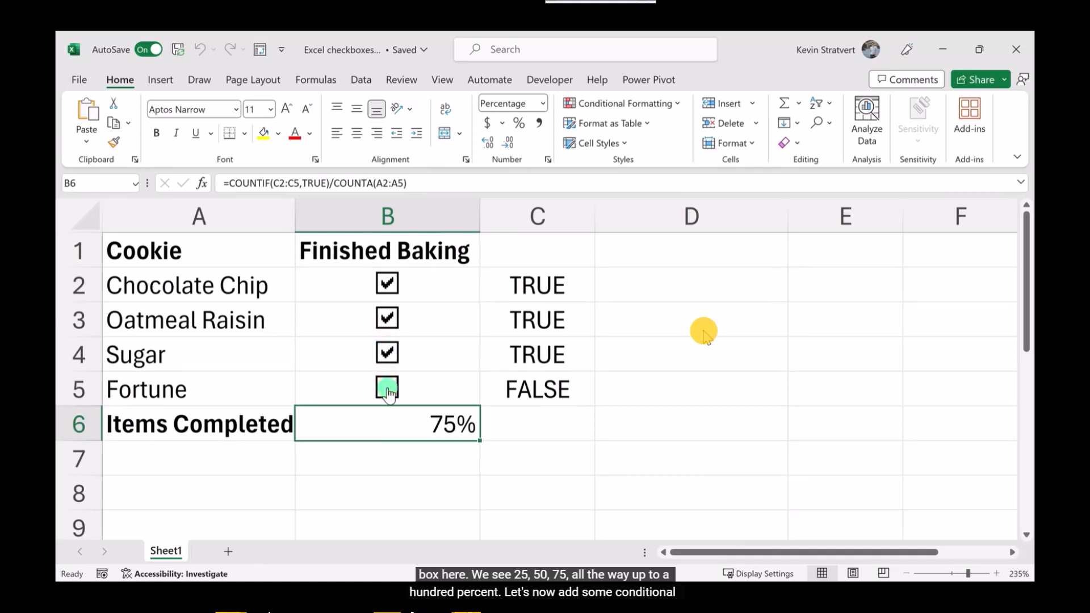
click(387, 388)
click(387, 388)
click(387, 353)
click(387, 318)
click(387, 283)
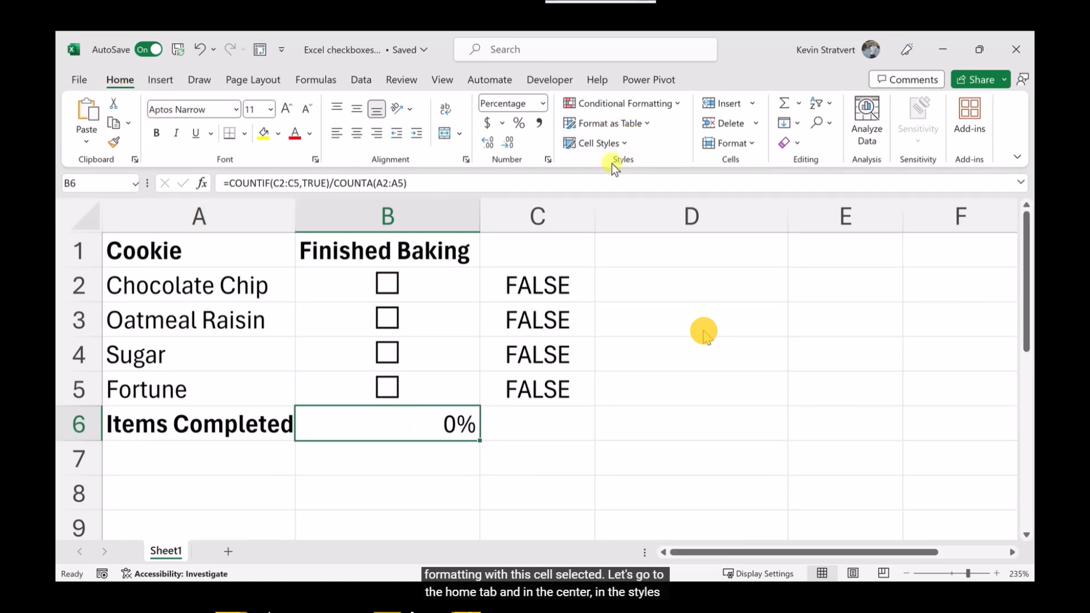
Apply blue solid-fill data bars as conditional formatting to cell B6.
click(639, 103)
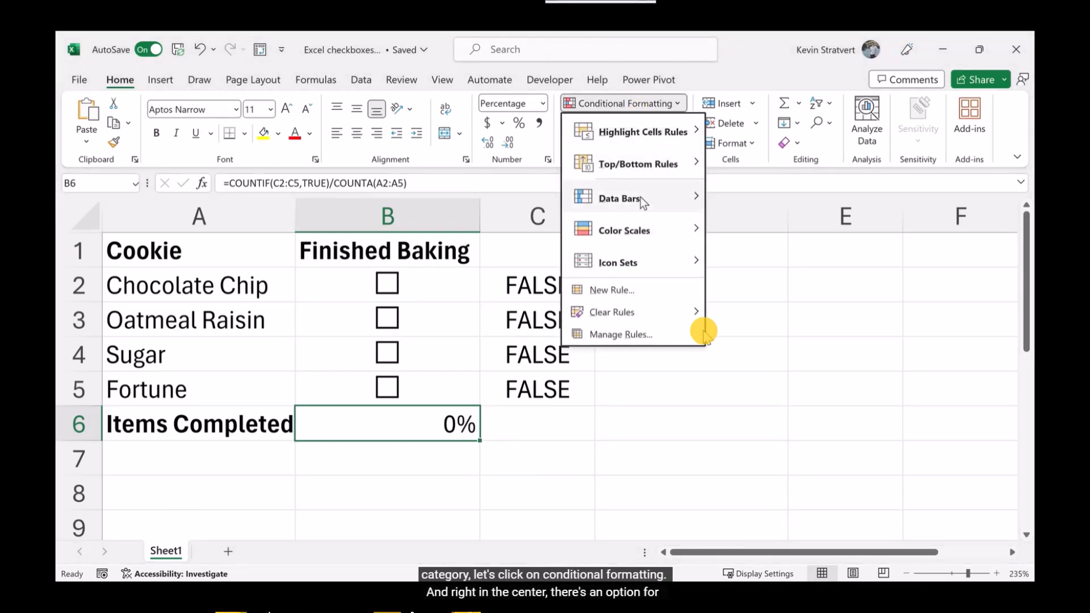
mouse_move(641, 197)
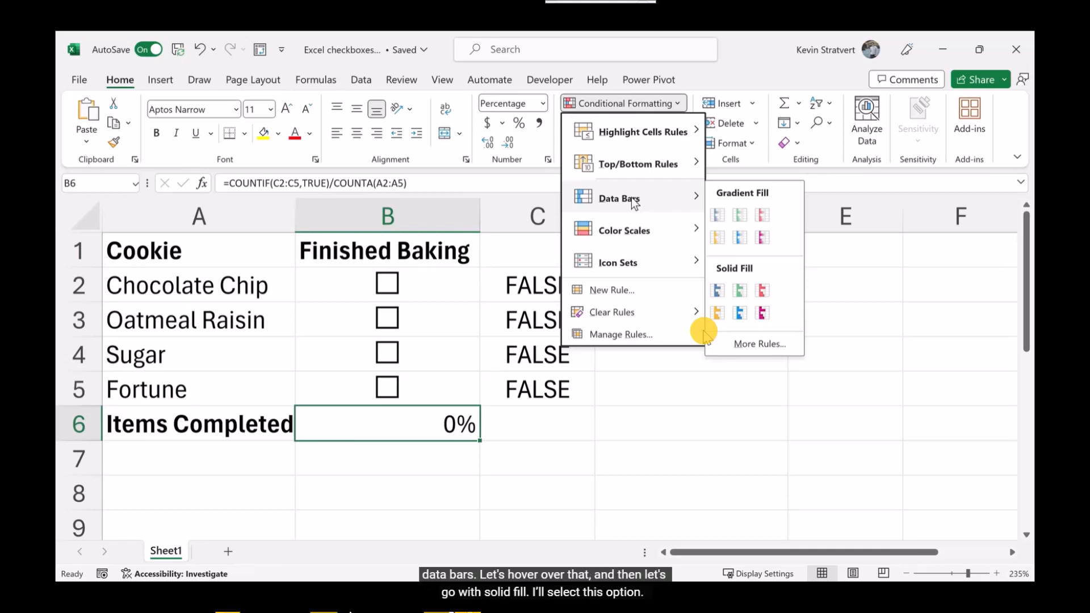
click(718, 291)
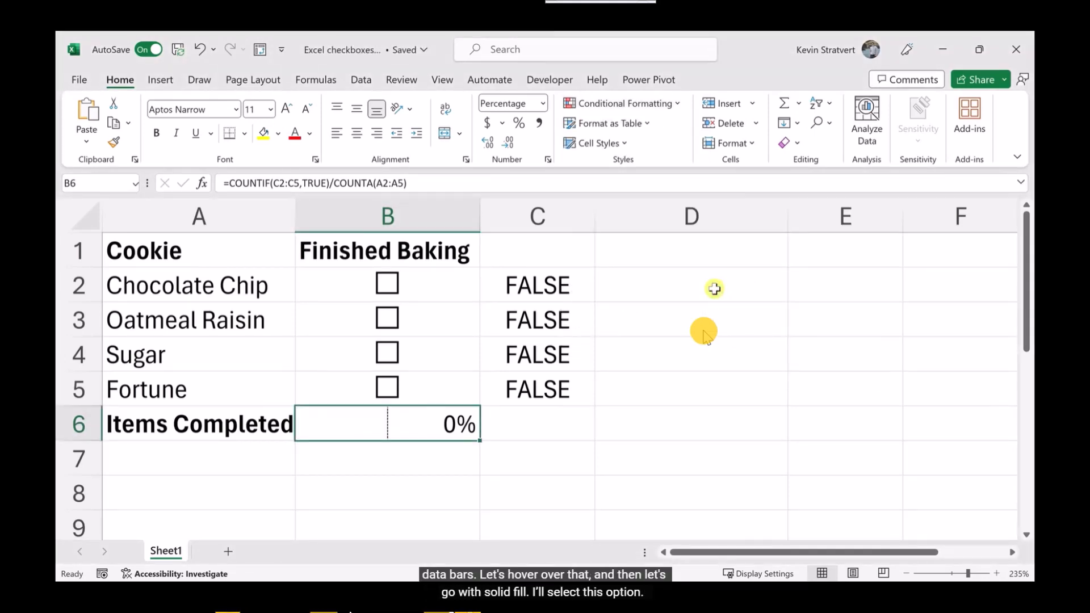
Edit B6's data bar rule to use the Number type for both limits, with minimum 0 and maximum 100%.
click(671, 104)
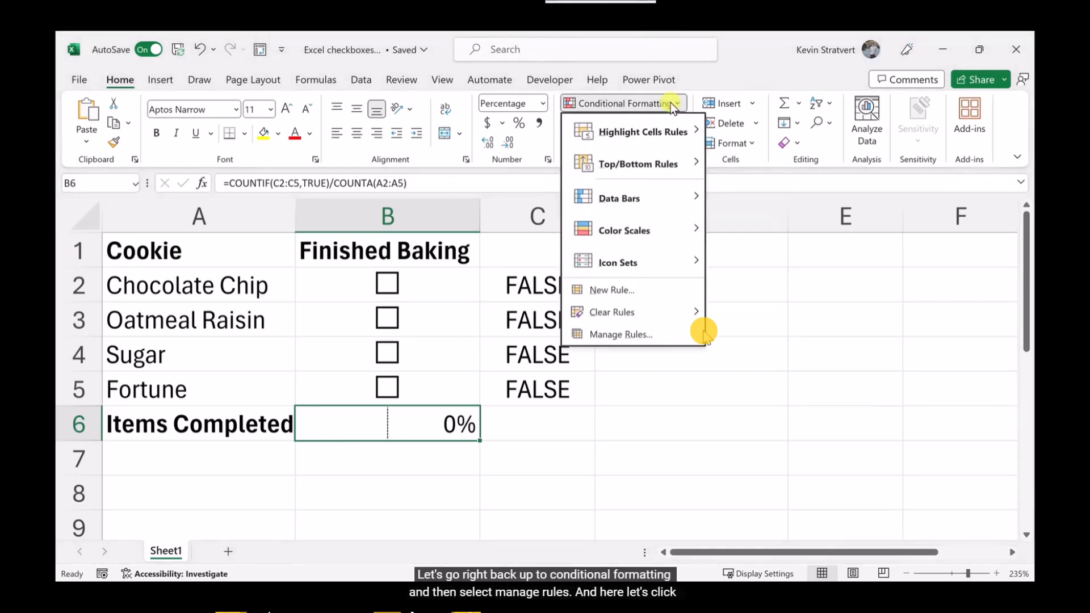
click(642, 339)
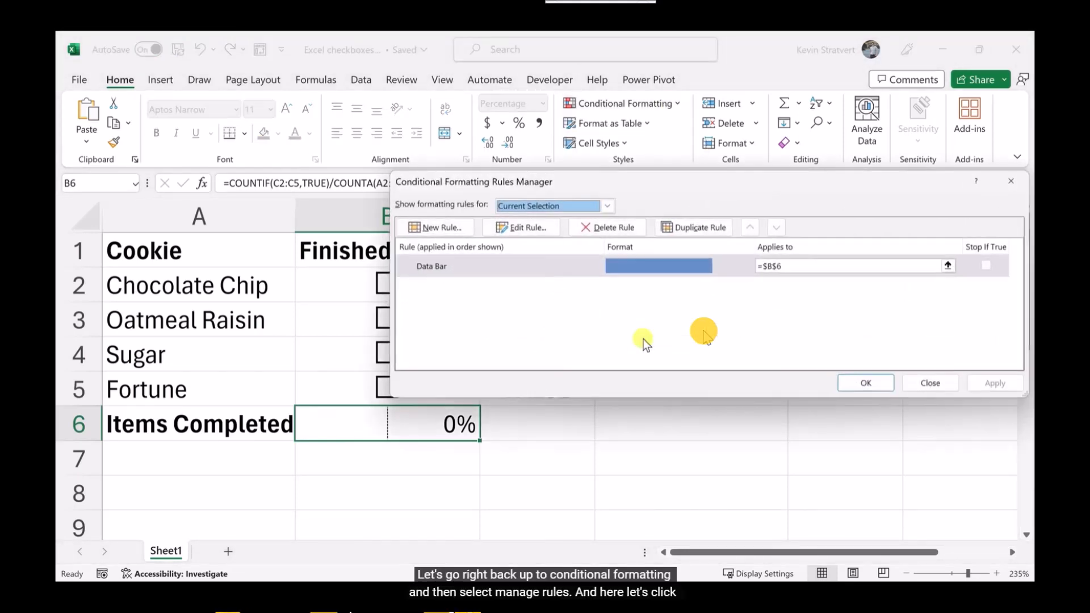
click(537, 227)
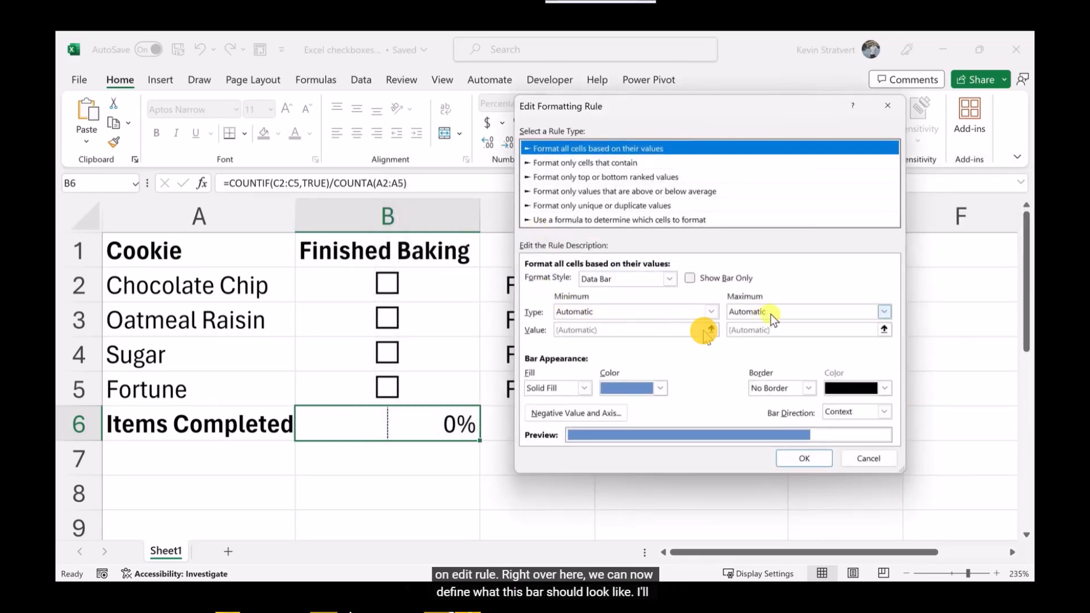
click(711, 312)
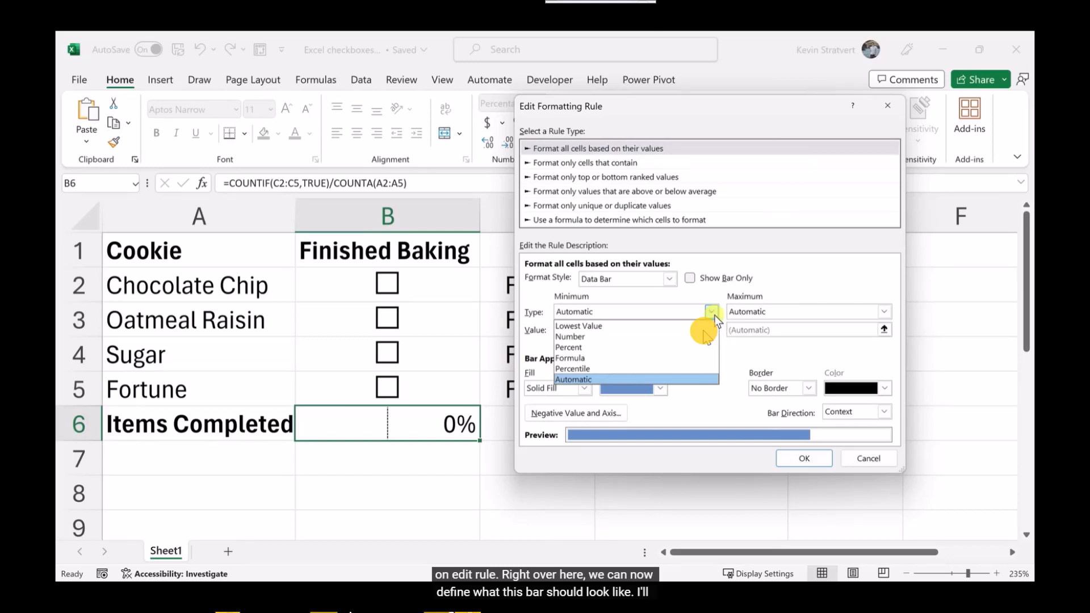
click(605, 336)
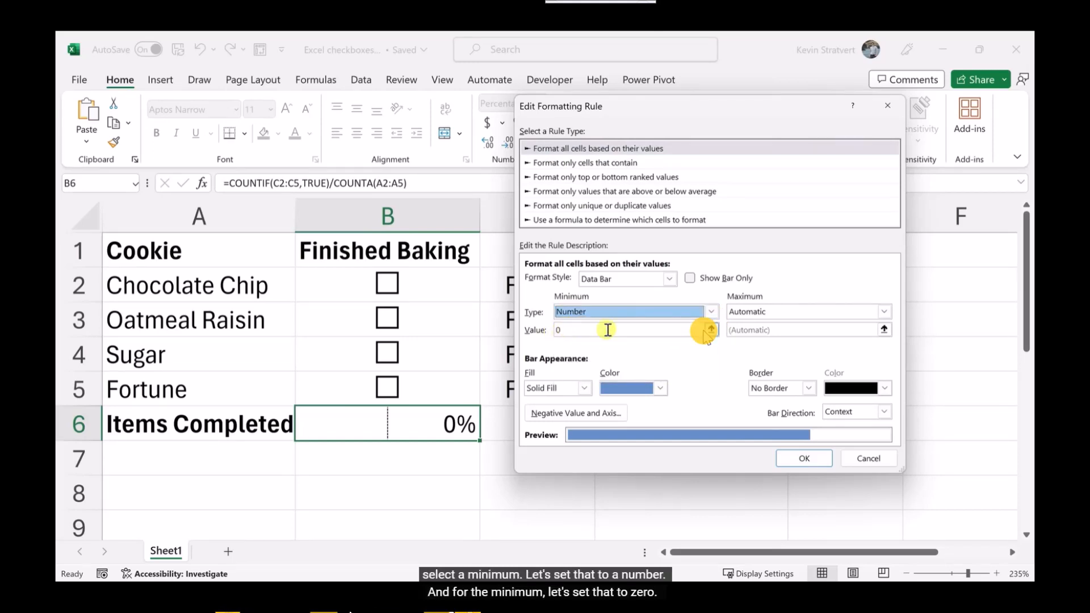
click(766, 315)
click(768, 334)
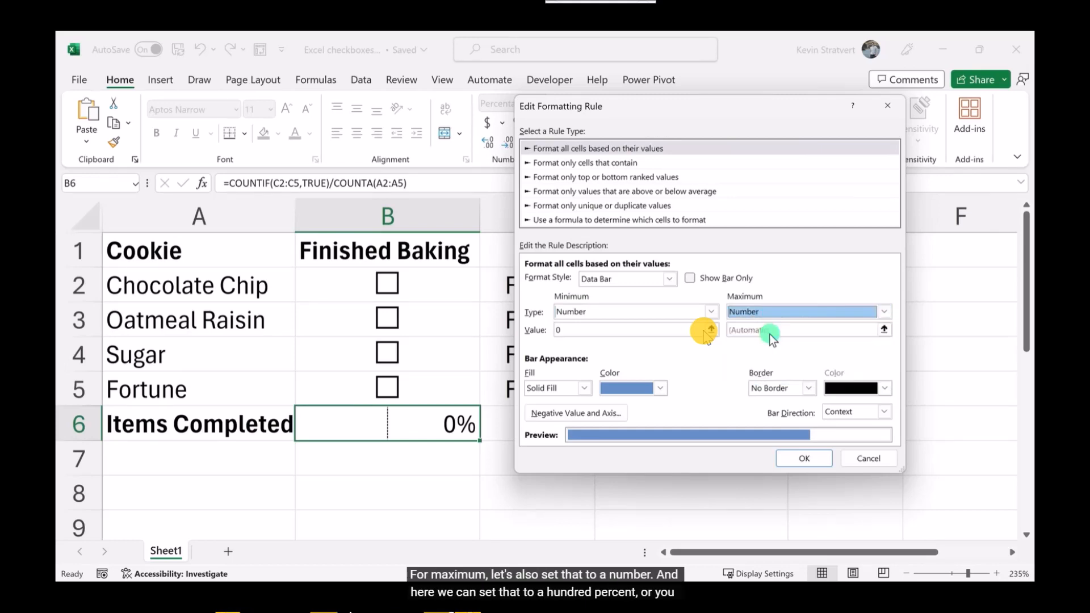
key(Tab)
text(10)
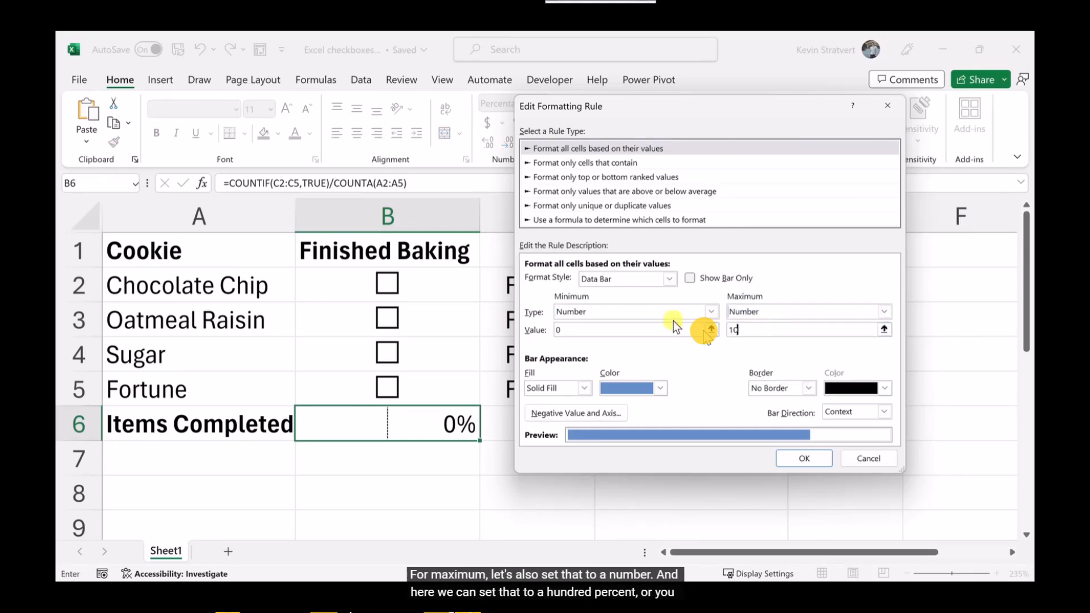
text(0%)
click(807, 460)
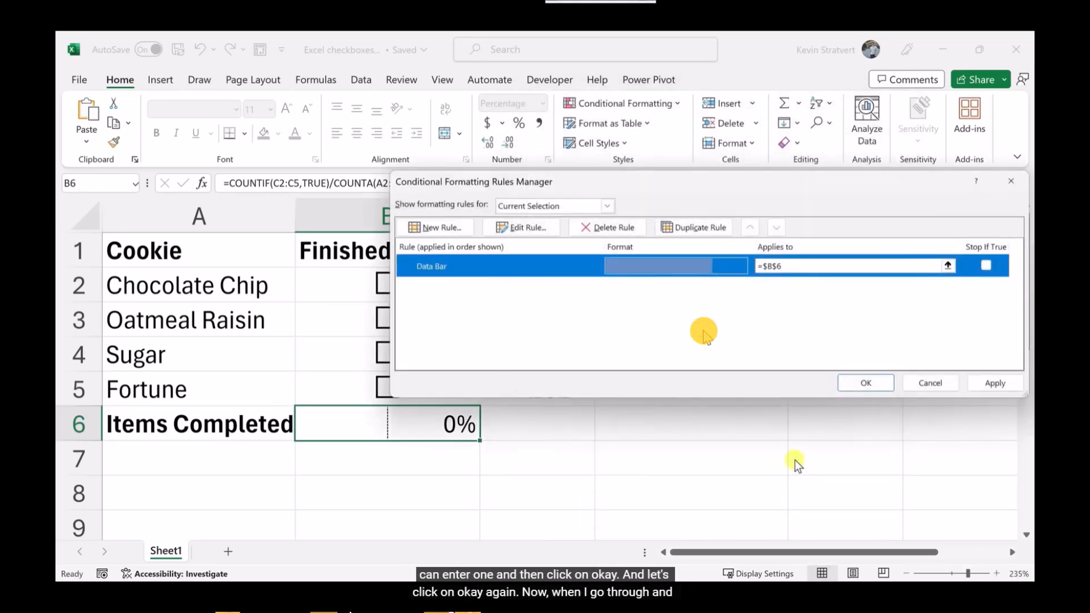
click(877, 384)
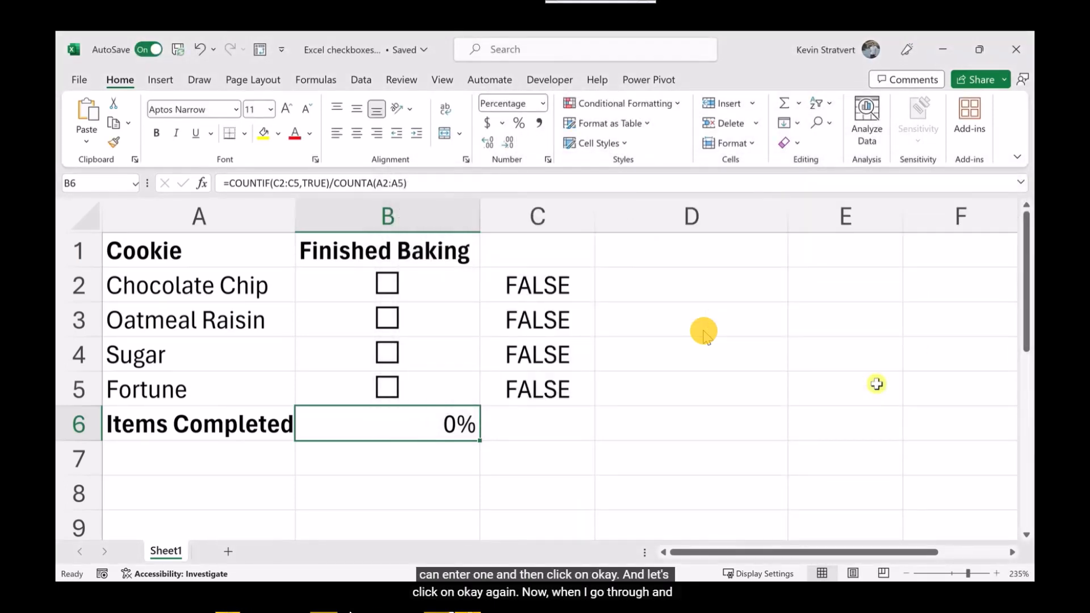
Test the data bar in B6 by ticking all four check boxes, clearing them from the last up, and ticking Chocolate Chip again.
click(387, 282)
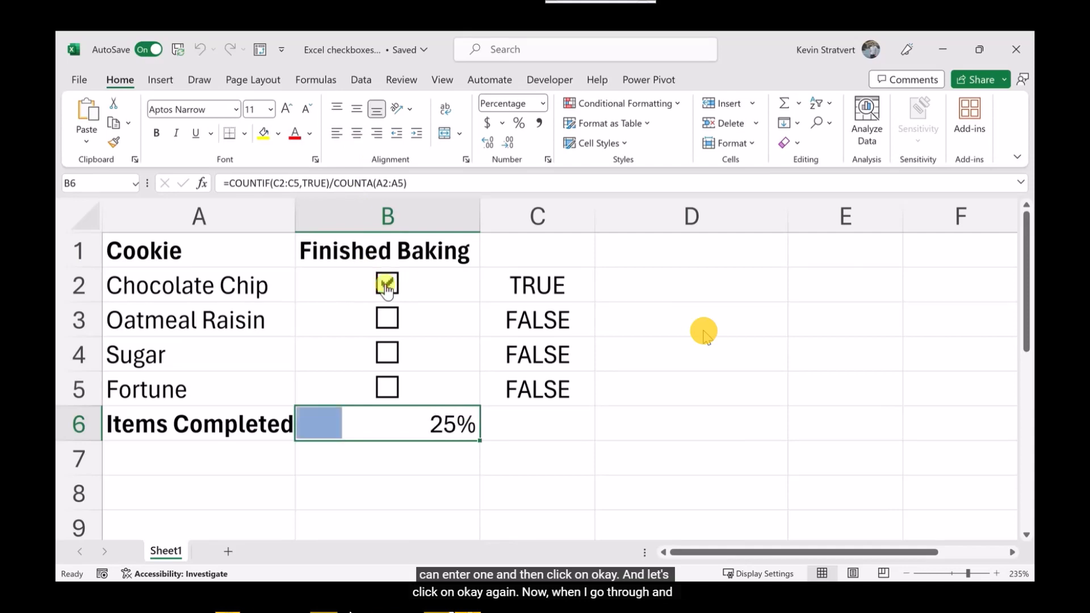
click(387, 315)
click(386, 352)
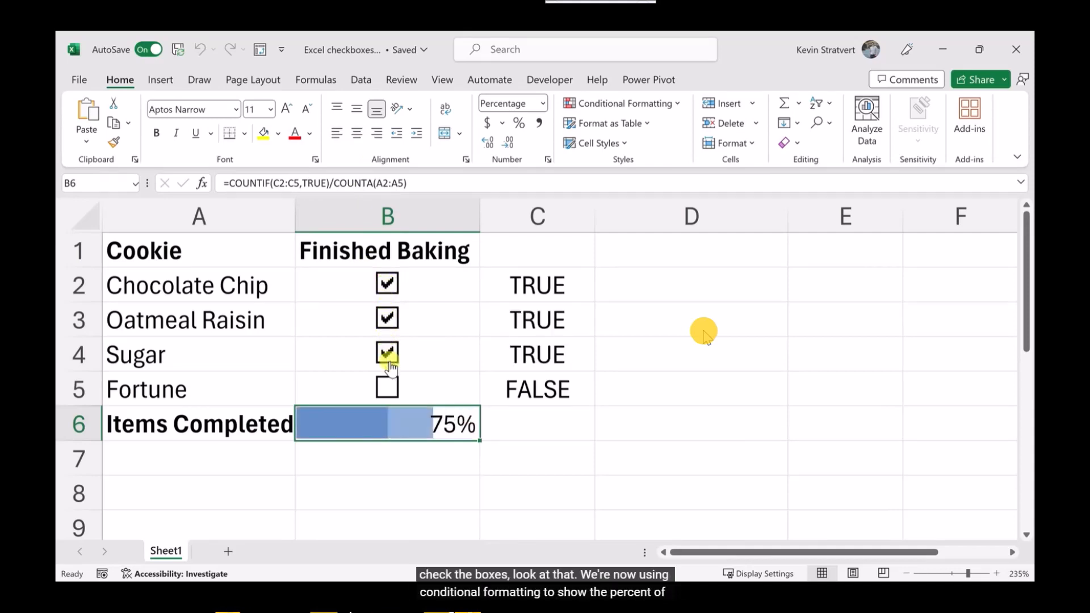
click(388, 388)
click(387, 388)
click(386, 353)
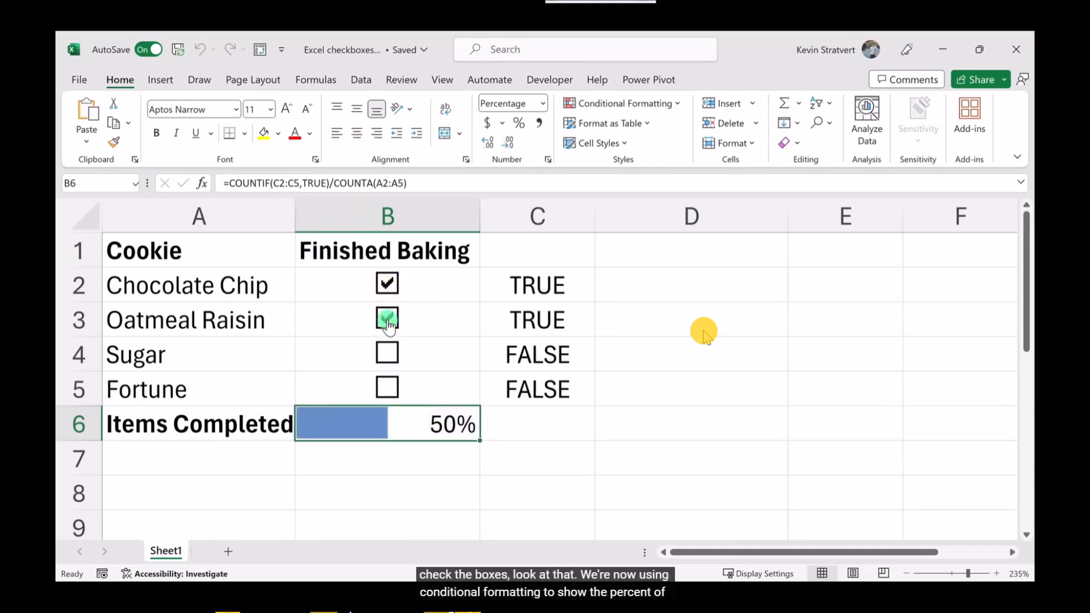
click(386, 317)
click(388, 287)
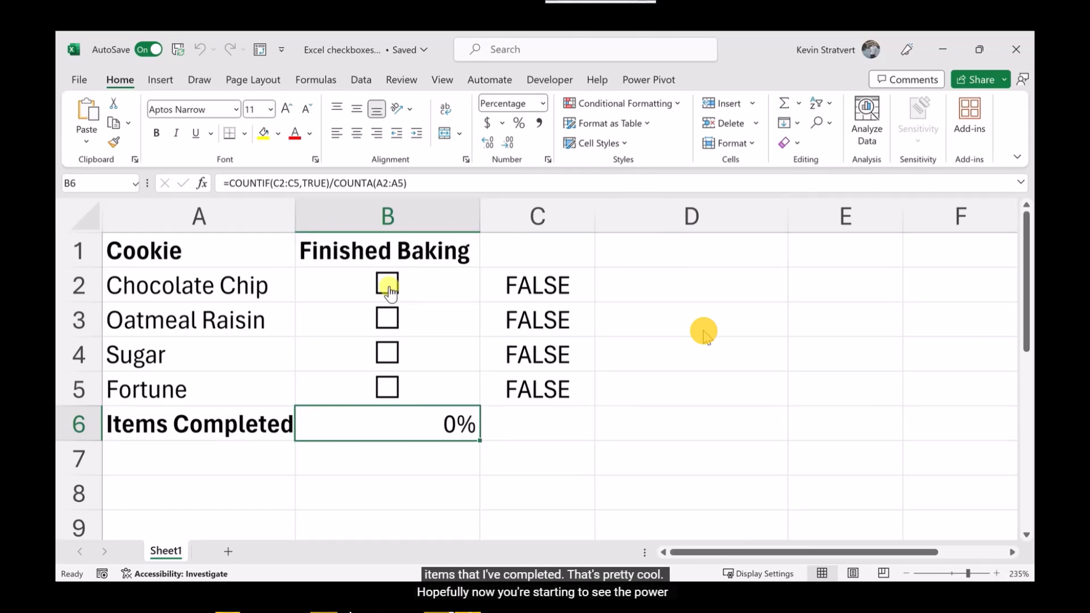
click(388, 287)
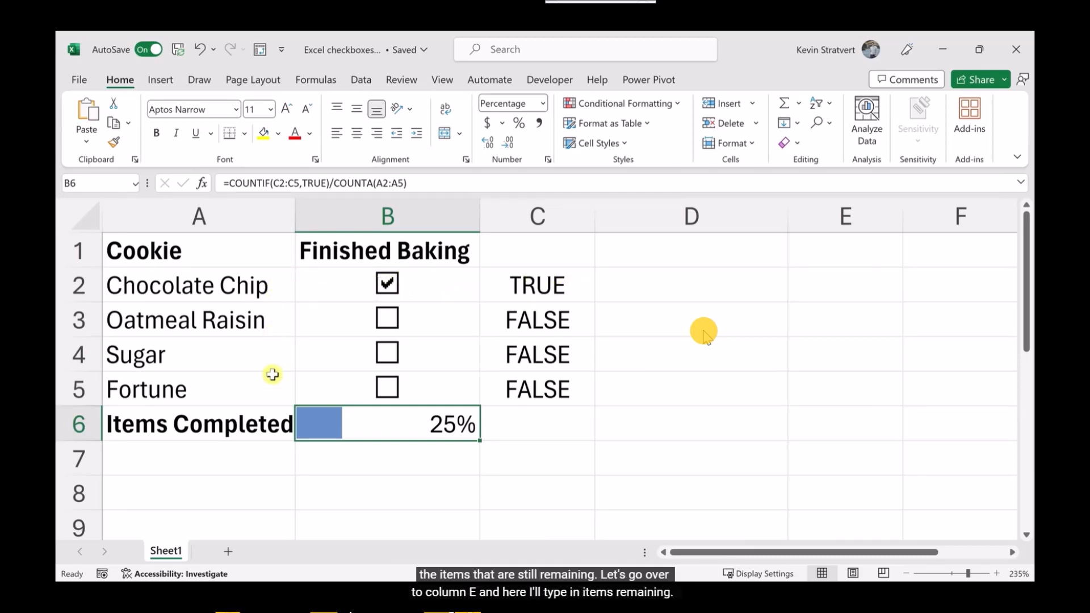
Enter the heading Items Remaining in cell E1 and insert the FILTER function in cell E2.
click(836, 253)
text(Items Remaining)
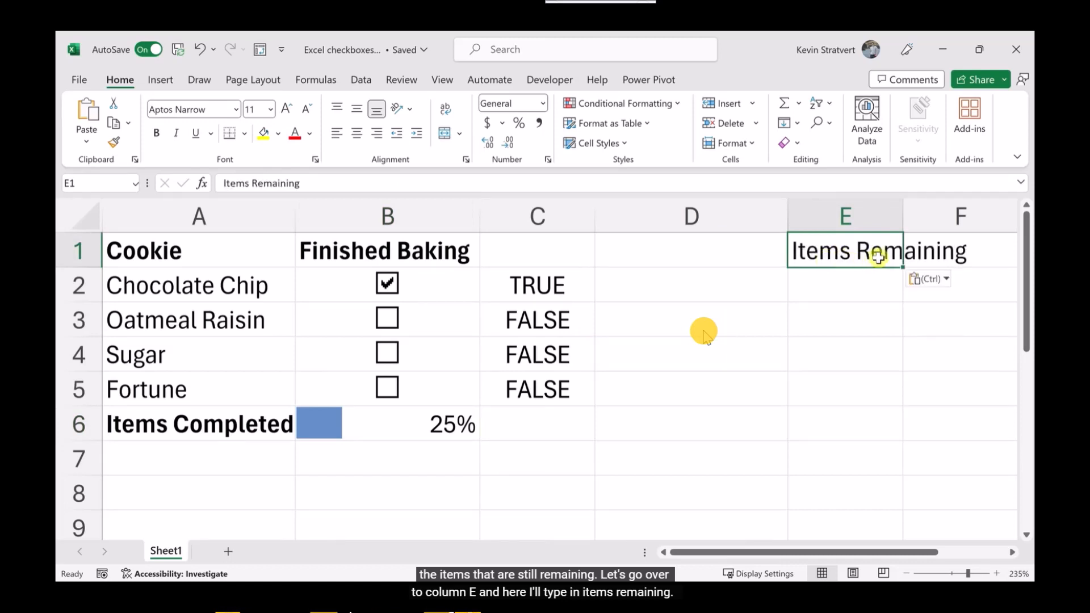
click(847, 283)
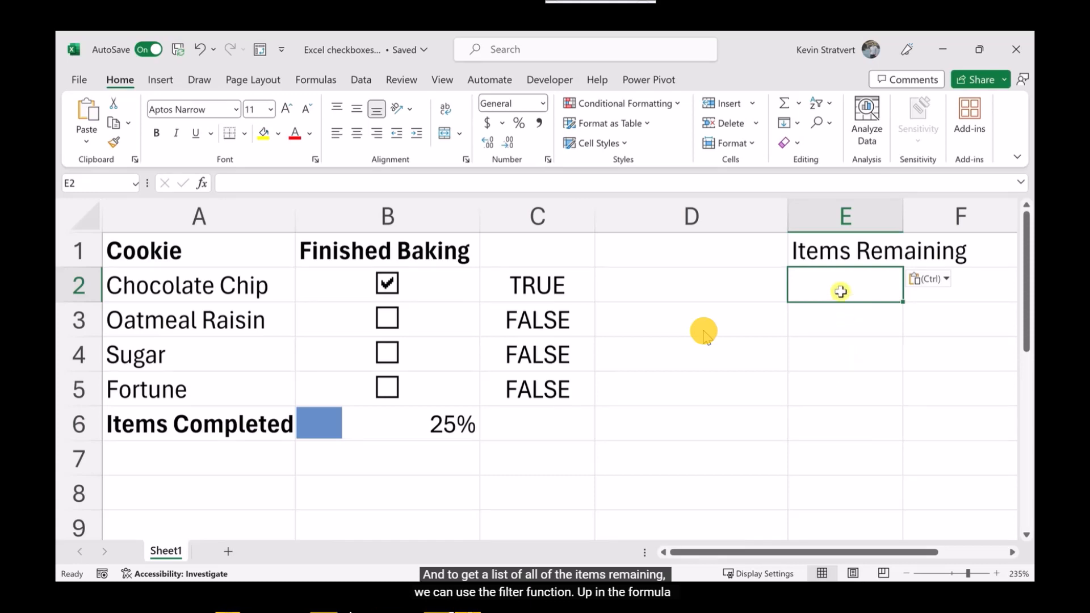
click(204, 183)
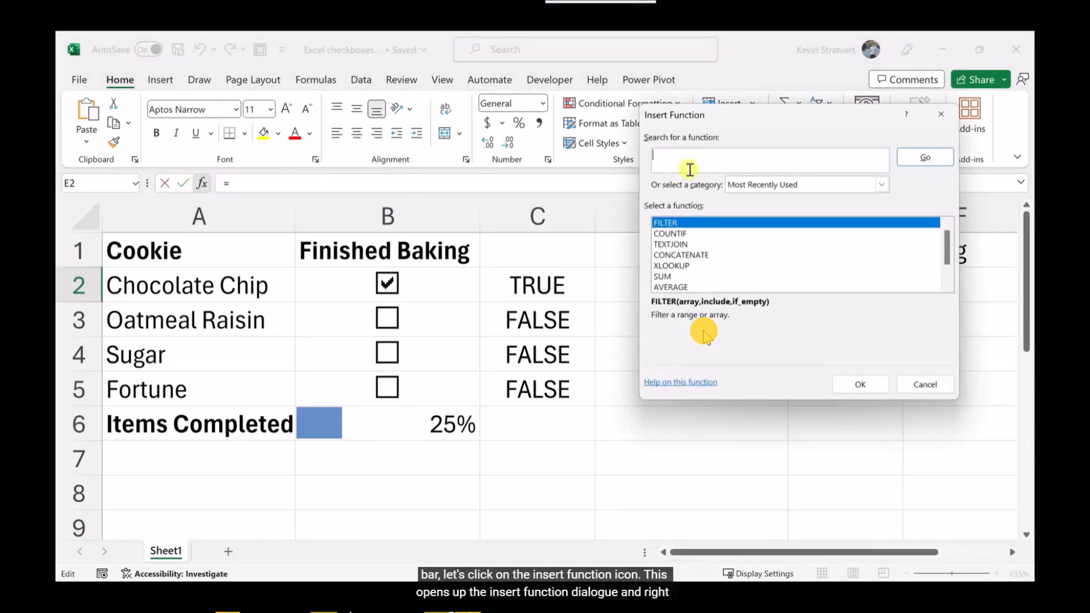
click(752, 165)
text(filter)
key(Return)
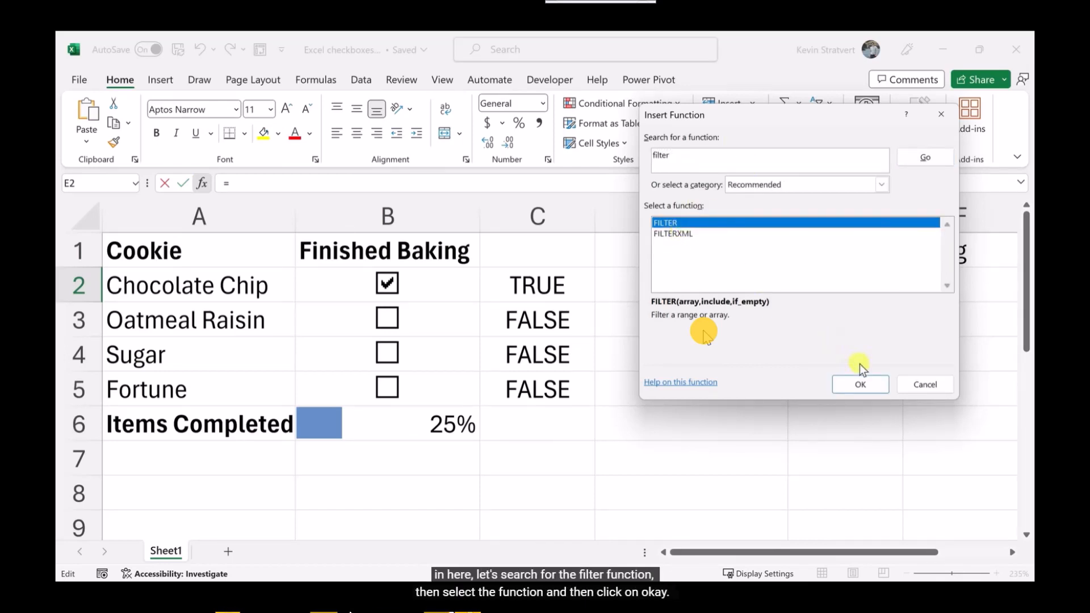
click(856, 380)
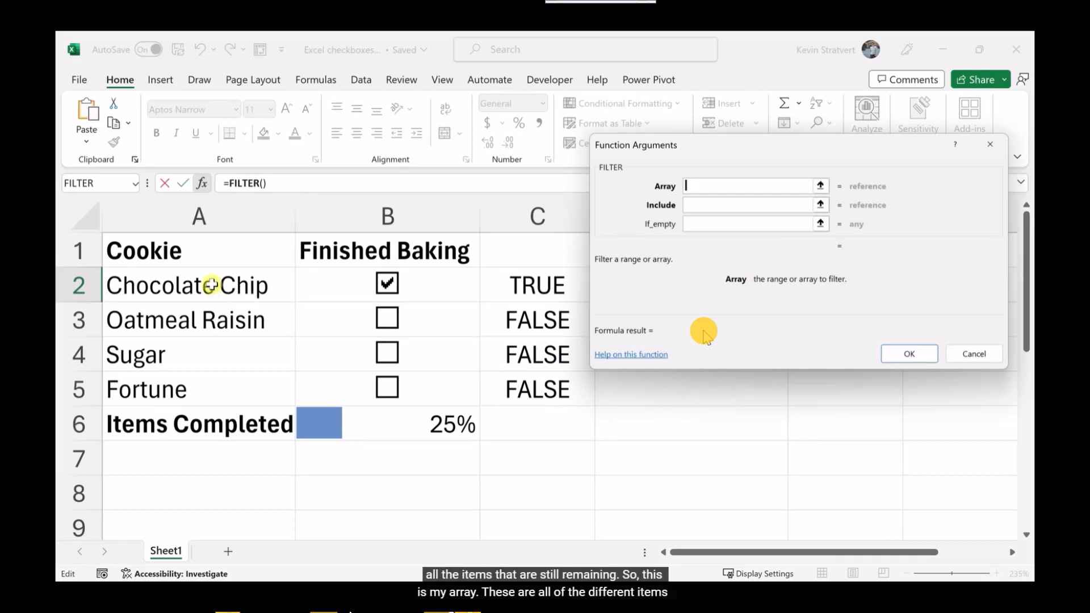
Complete the FILTER function with array A2:A5, include condition C2:C5=false, and an empty string "" for If_empty.
drag(212, 287, 212, 377)
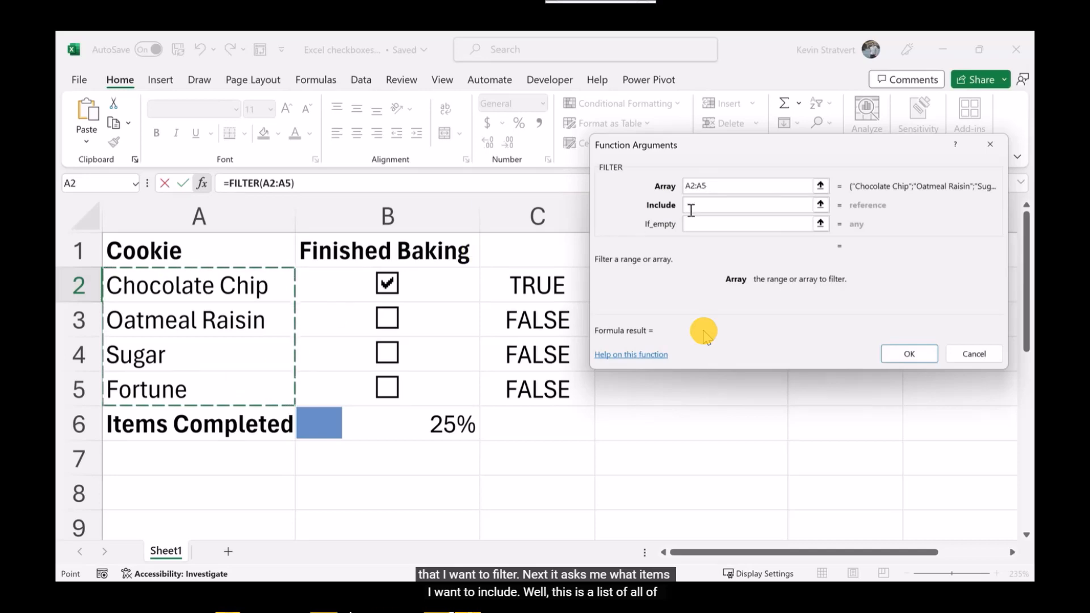
click(730, 209)
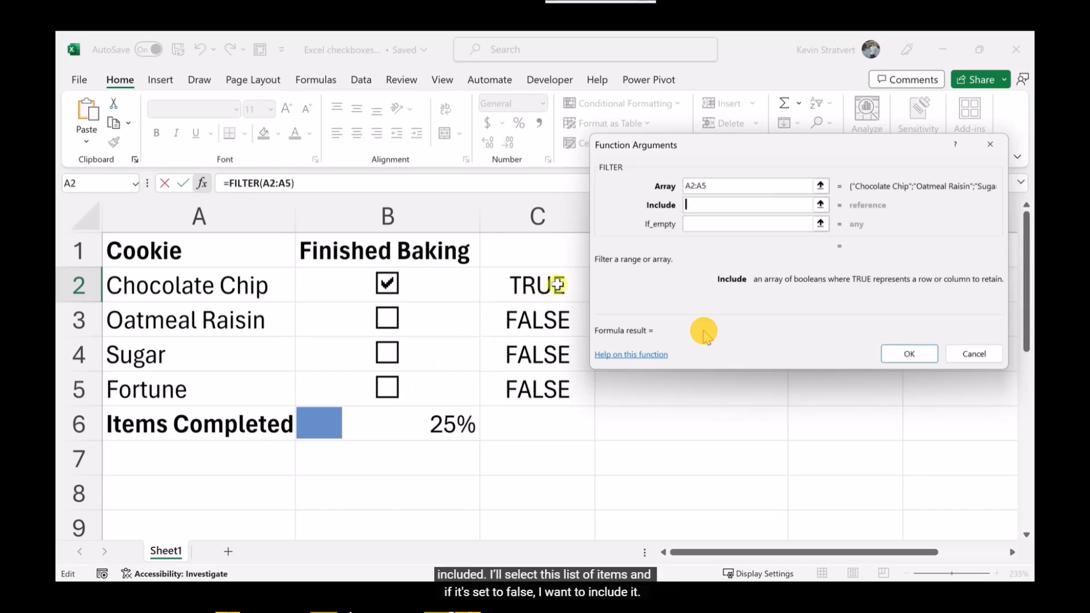
drag(558, 284, 560, 383)
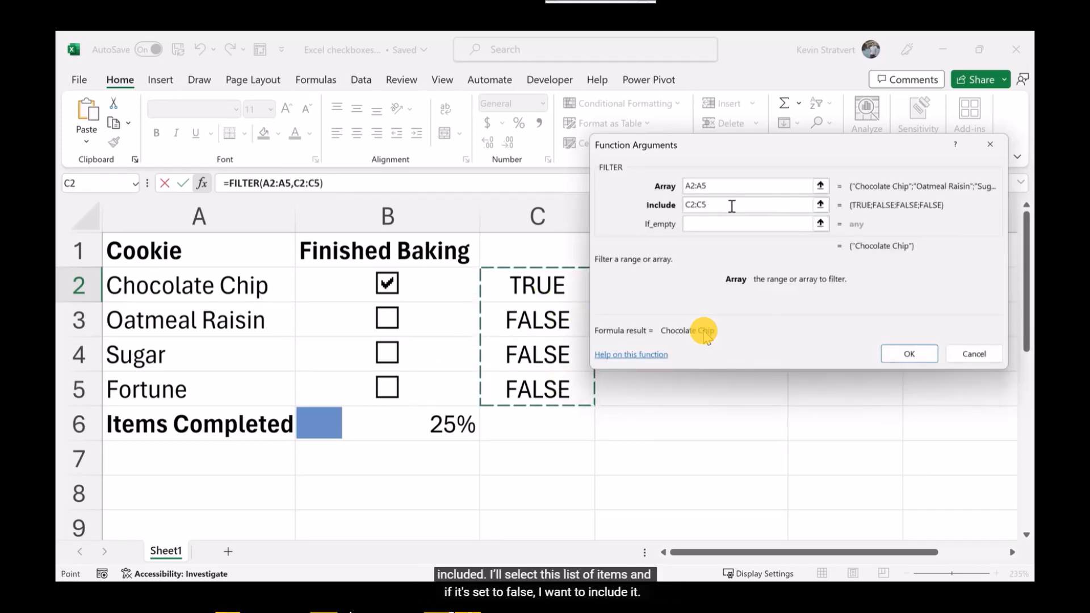
text(=false)
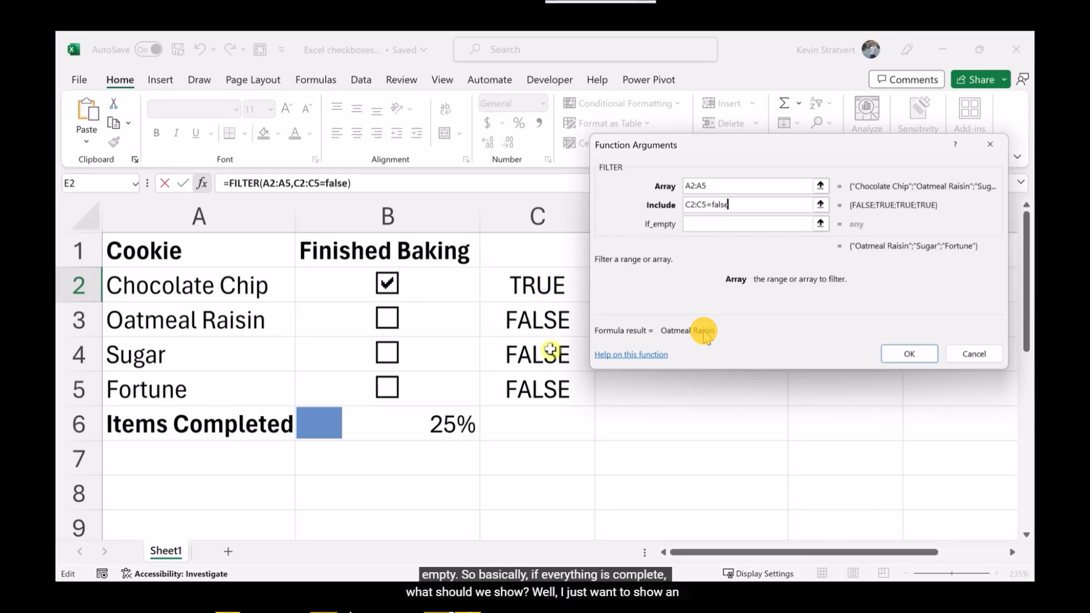
click(721, 226)
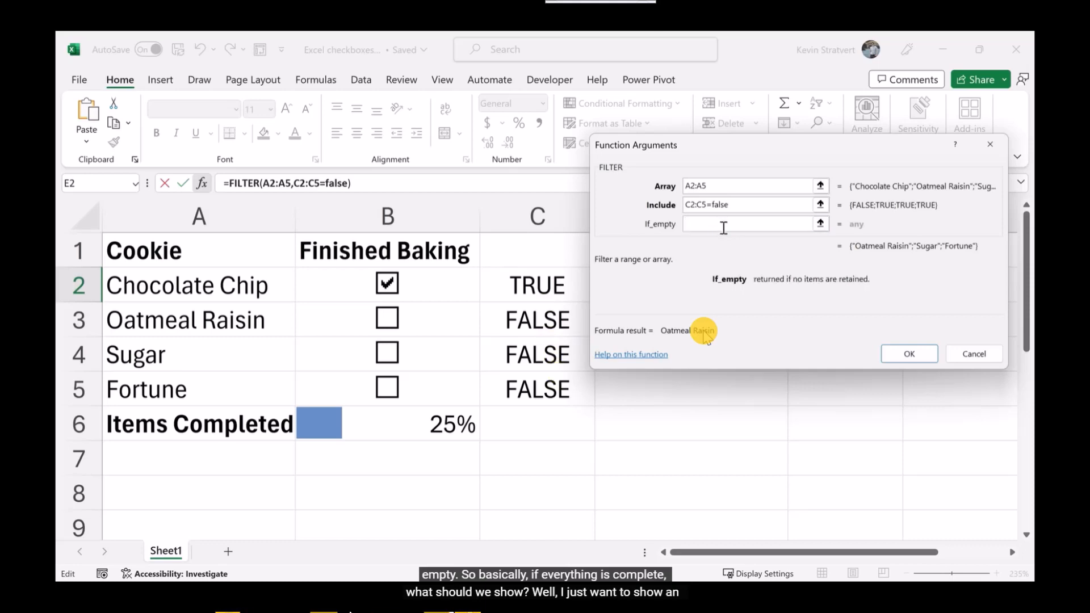
text(")
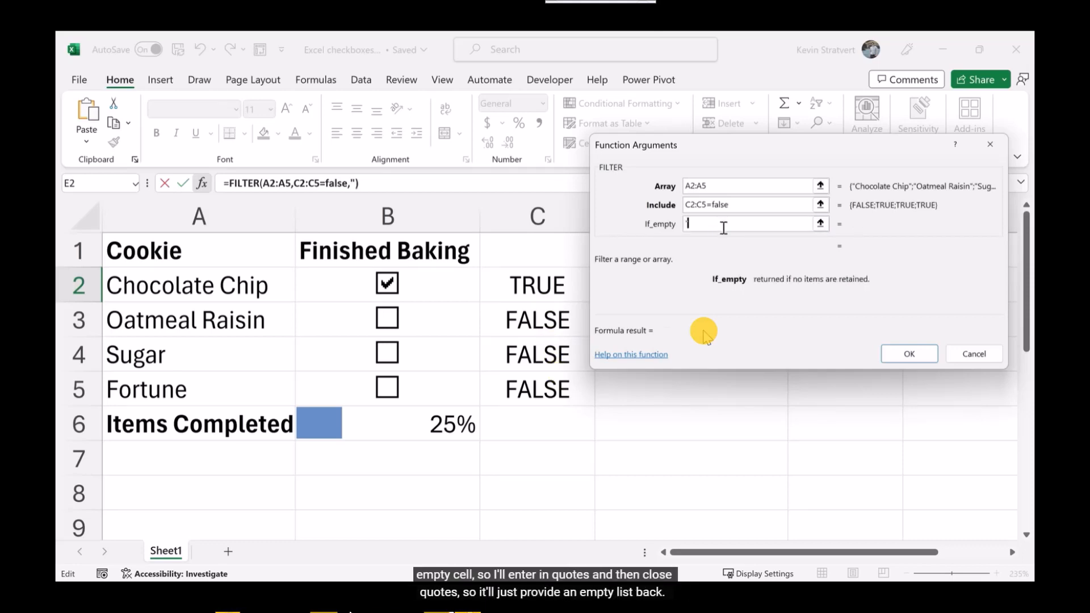
text(")
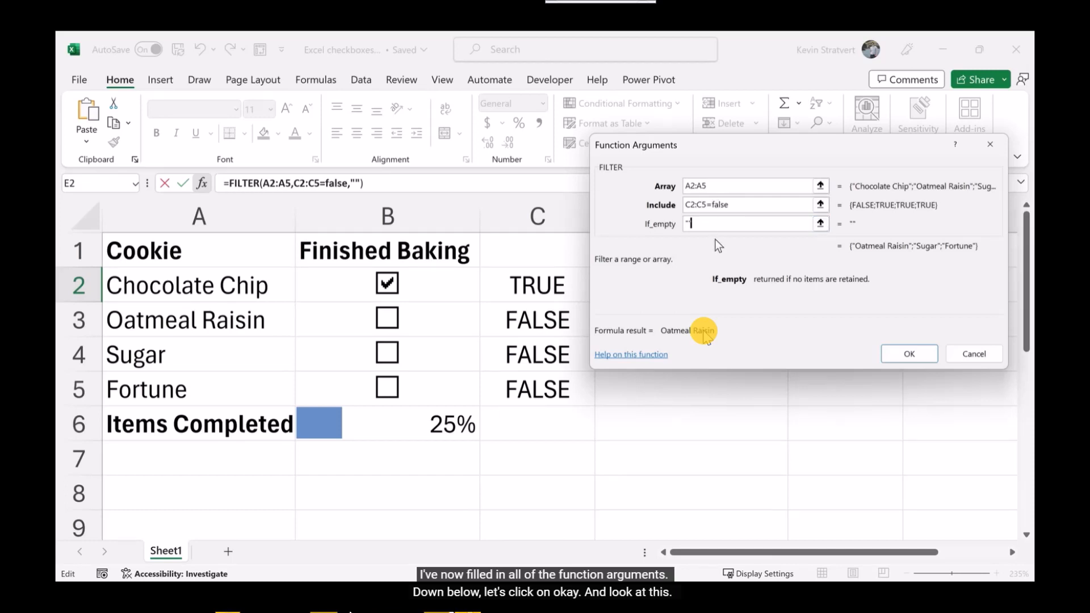
click(909, 355)
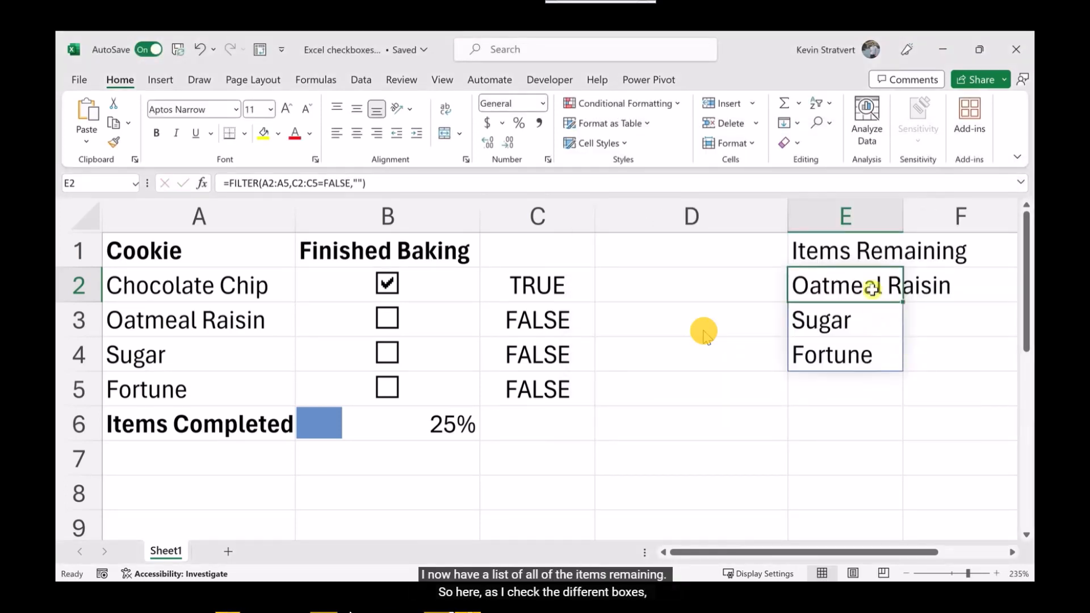
Make the Items Remaining heading in cell E1 bold.
click(847, 249)
key(ctrl+b)
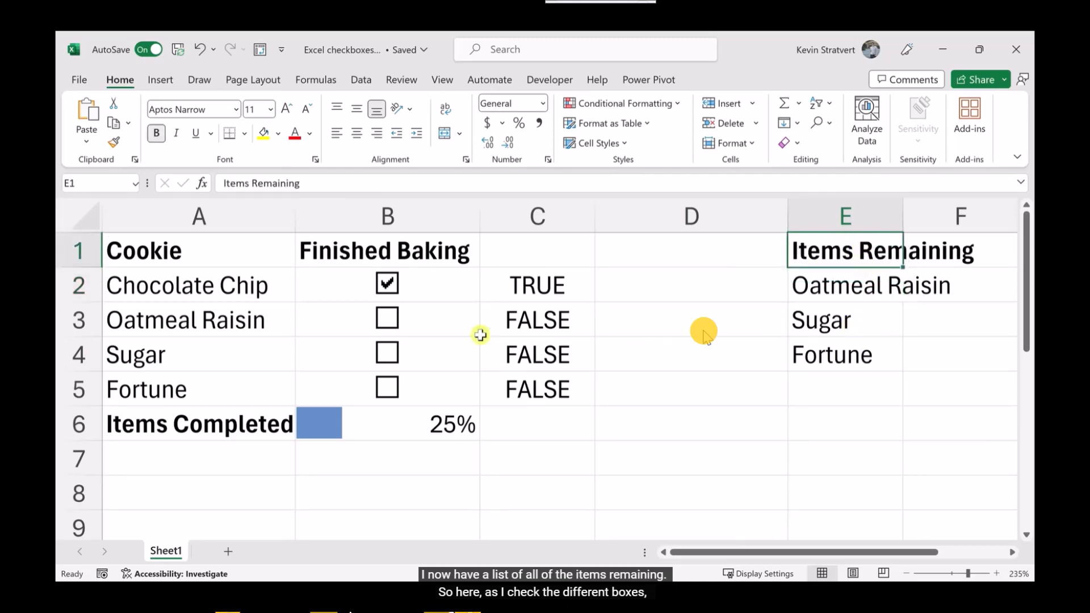
Test the remaining items list by ticking Oatmeal Raisin, Sugar and Fortune, and clearing all four check boxes.
click(388, 321)
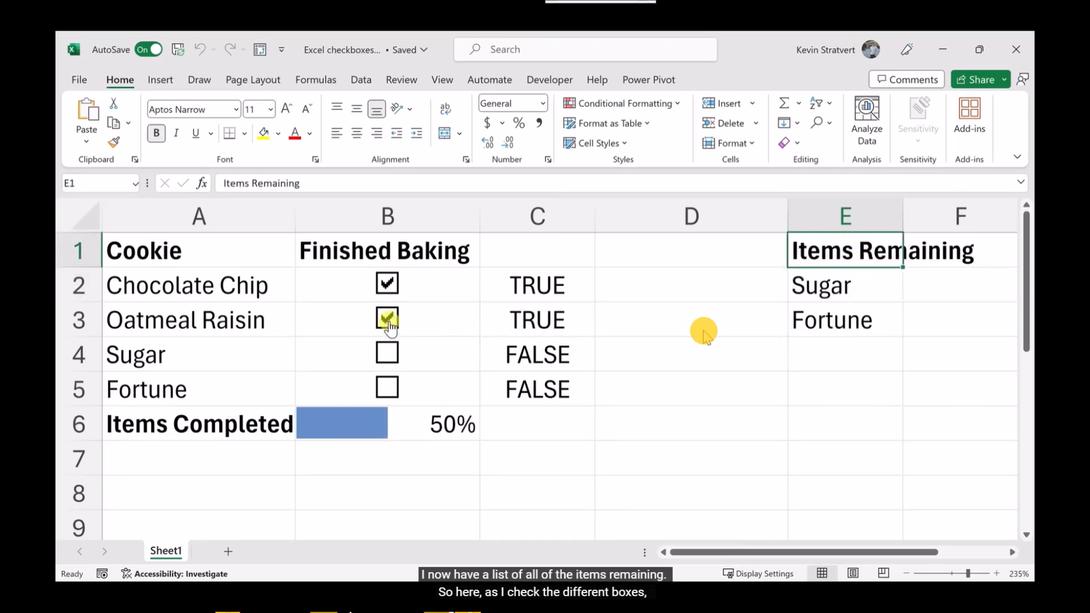
click(387, 356)
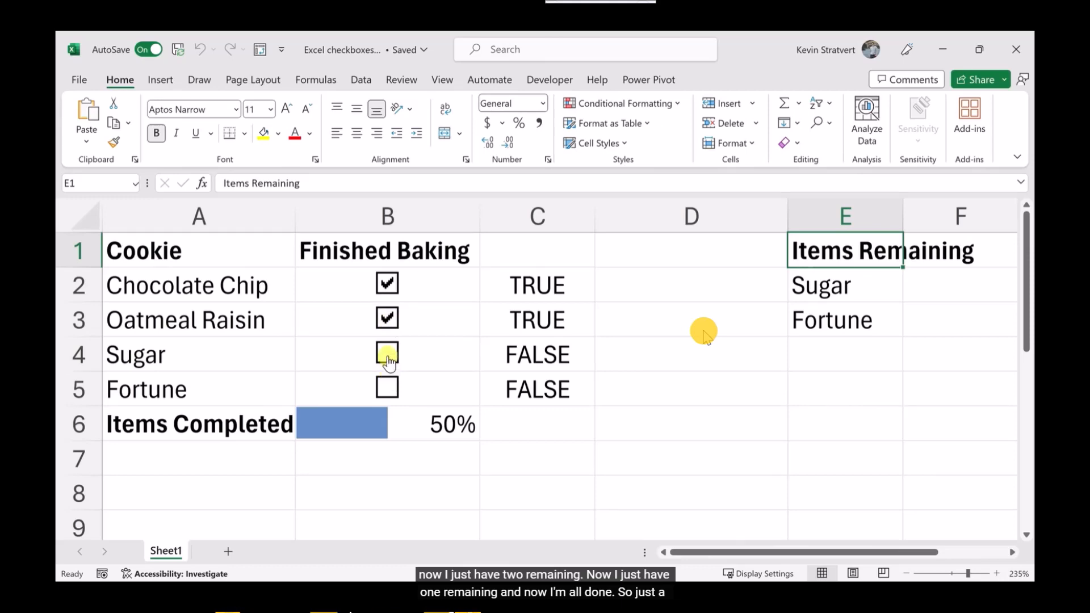
click(387, 388)
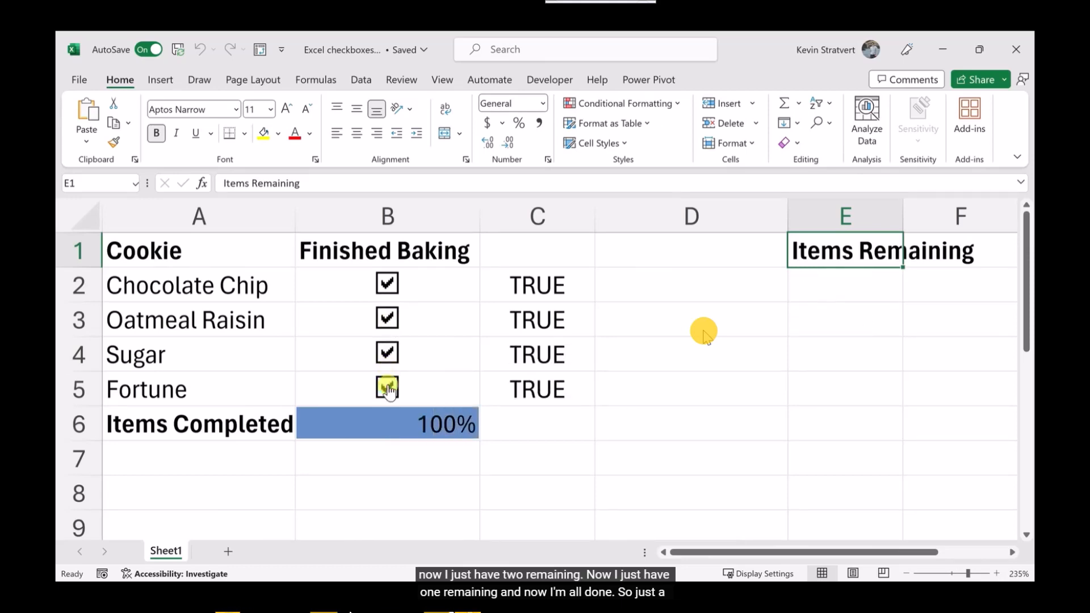
click(388, 389)
click(387, 354)
click(388, 319)
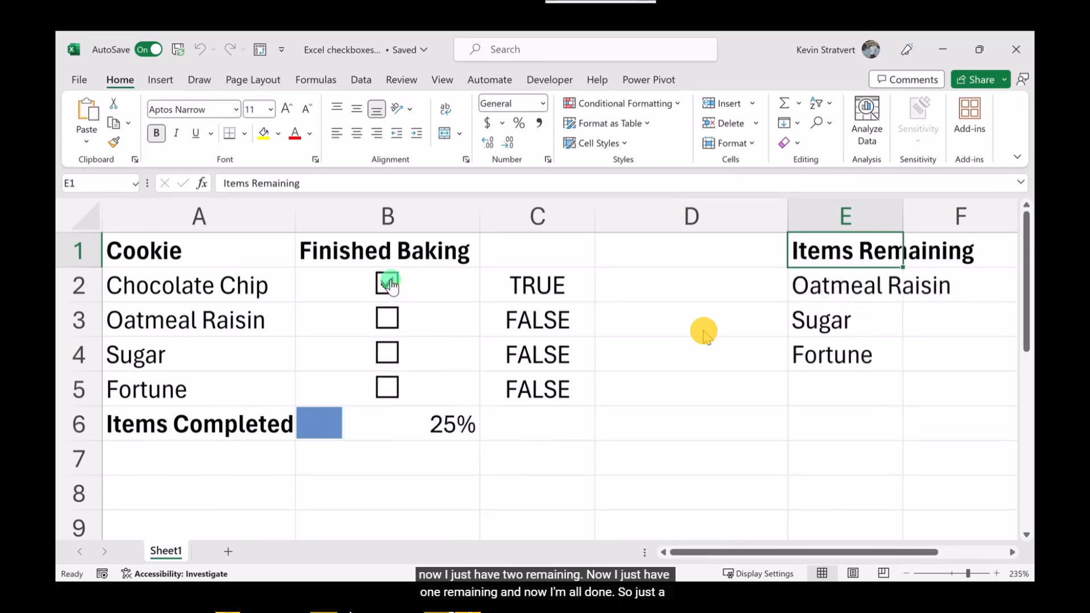
click(390, 284)
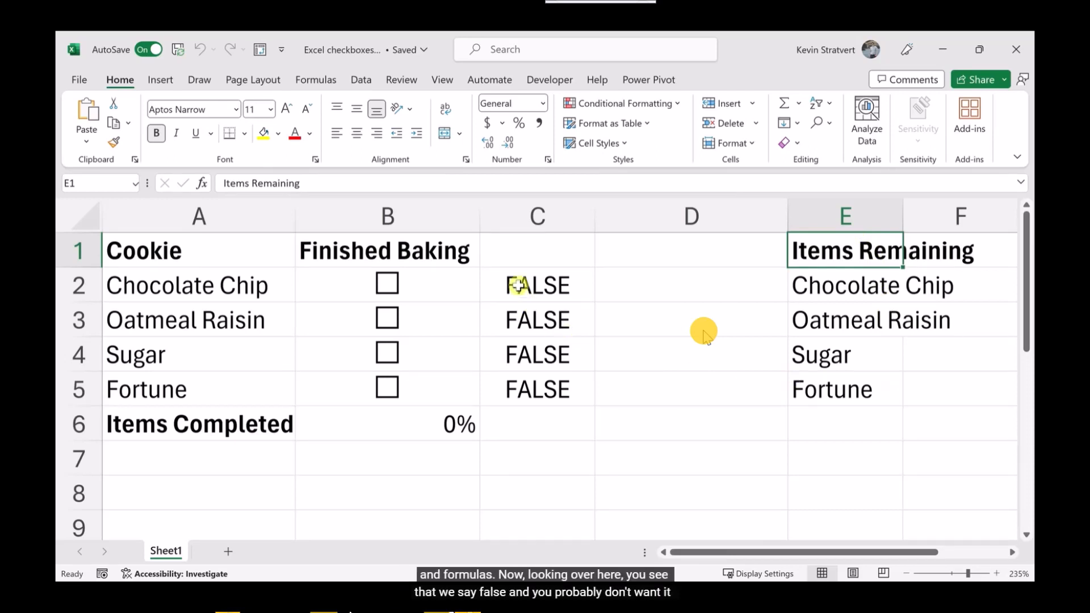
Select the linked check box values in cells C2:C5.
drag(555, 281, 559, 389)
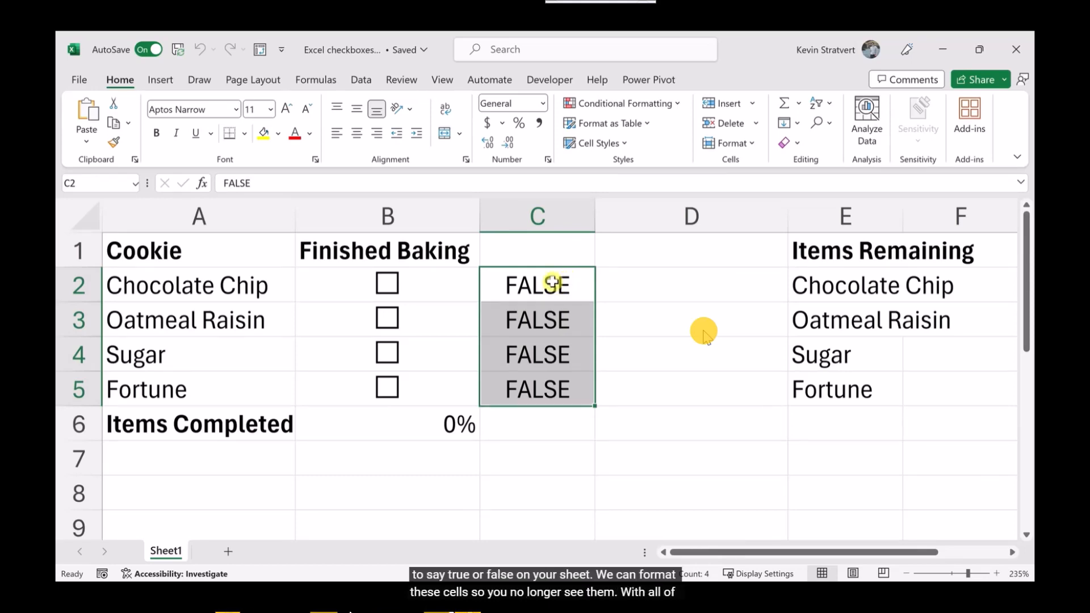
drag(563, 280, 554, 390)
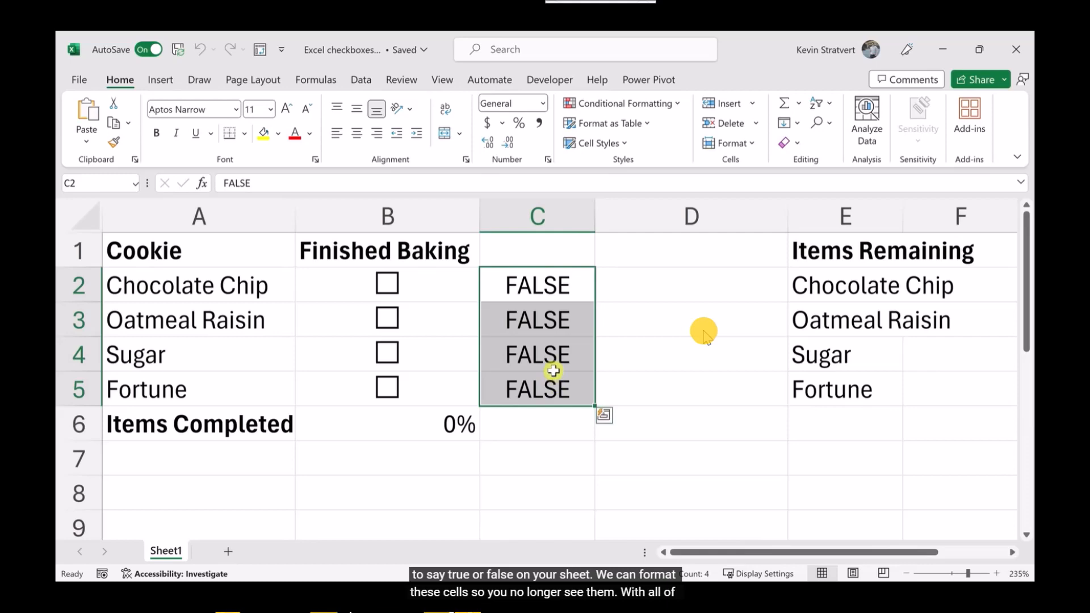
click(310, 133)
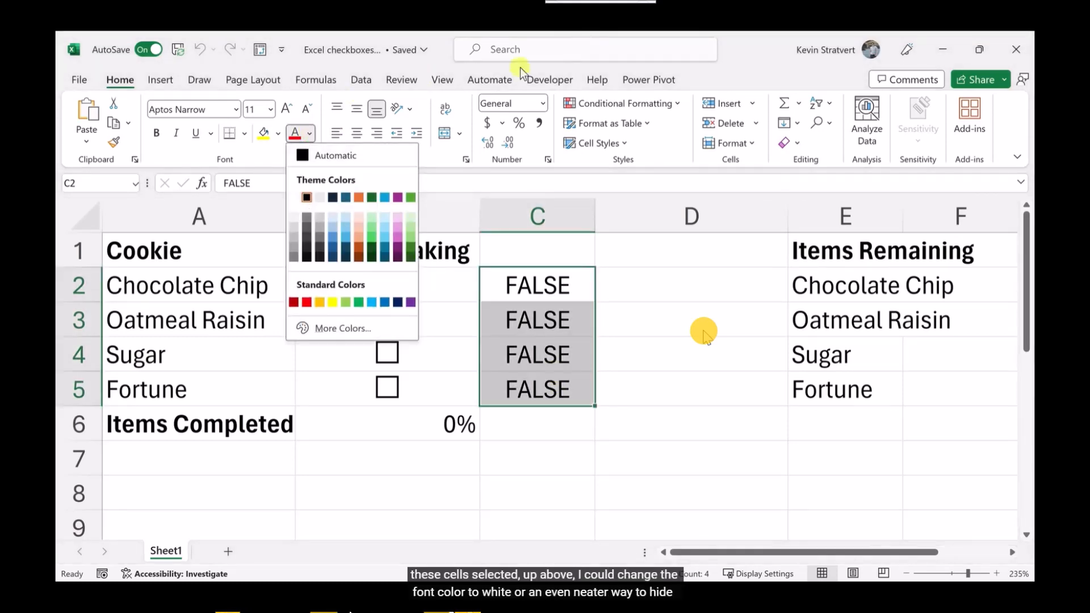
click(754, 49)
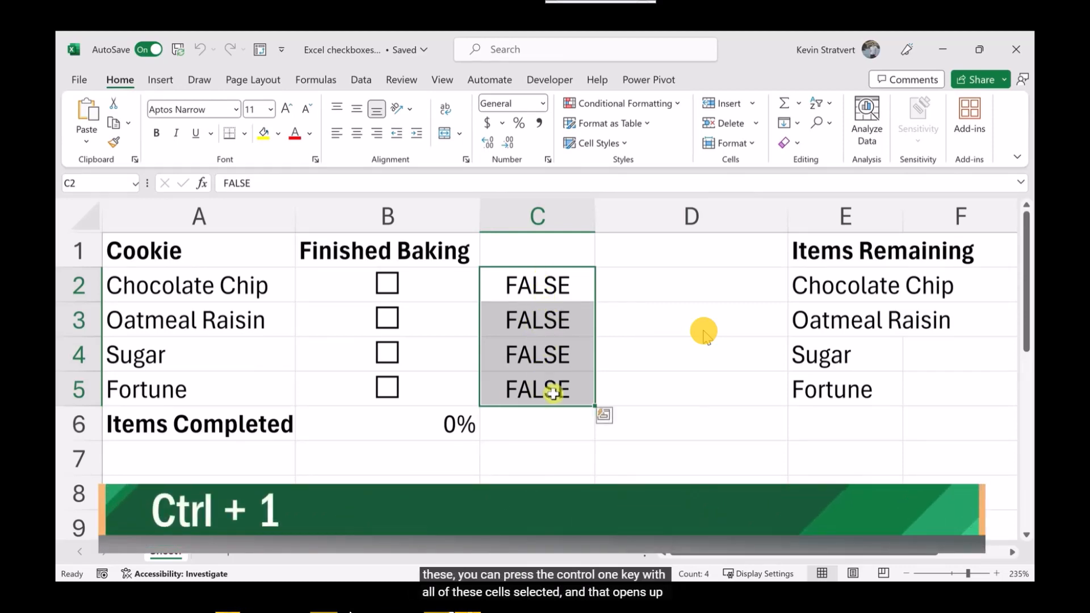
key(ctrl+1)
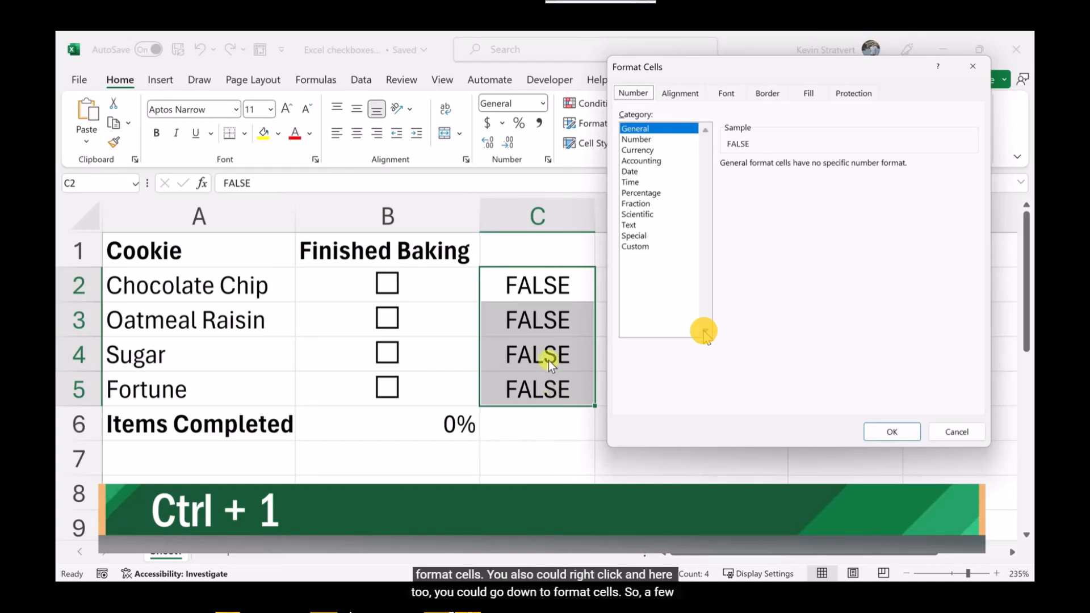
click(956, 432)
Hide the TRUE/FALSE values in cells C2:C5 by applying the custom number format ;;;.
right_click(555, 317)
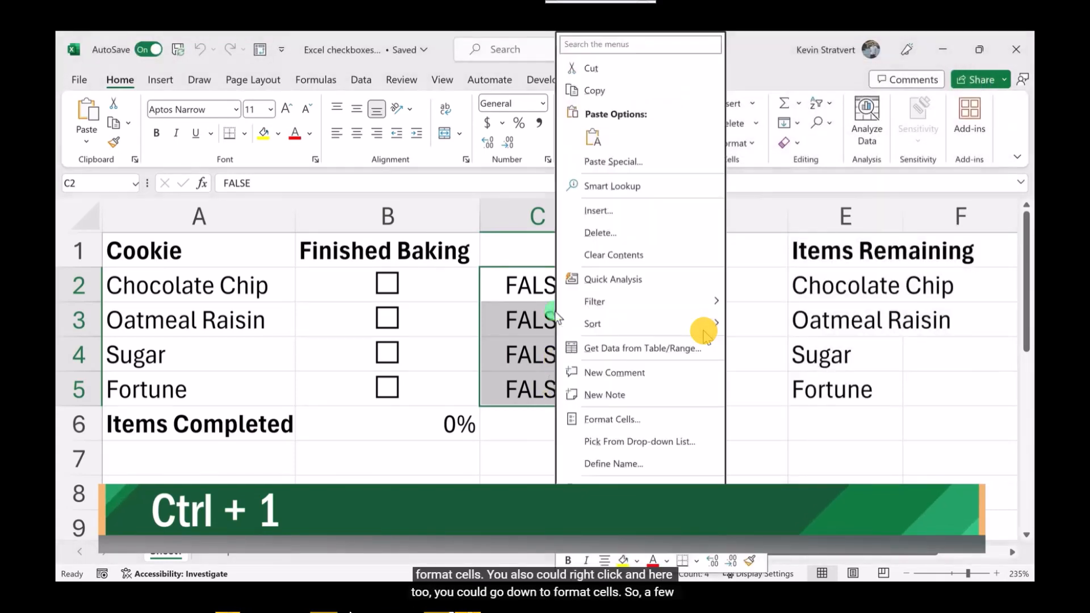
click(625, 418)
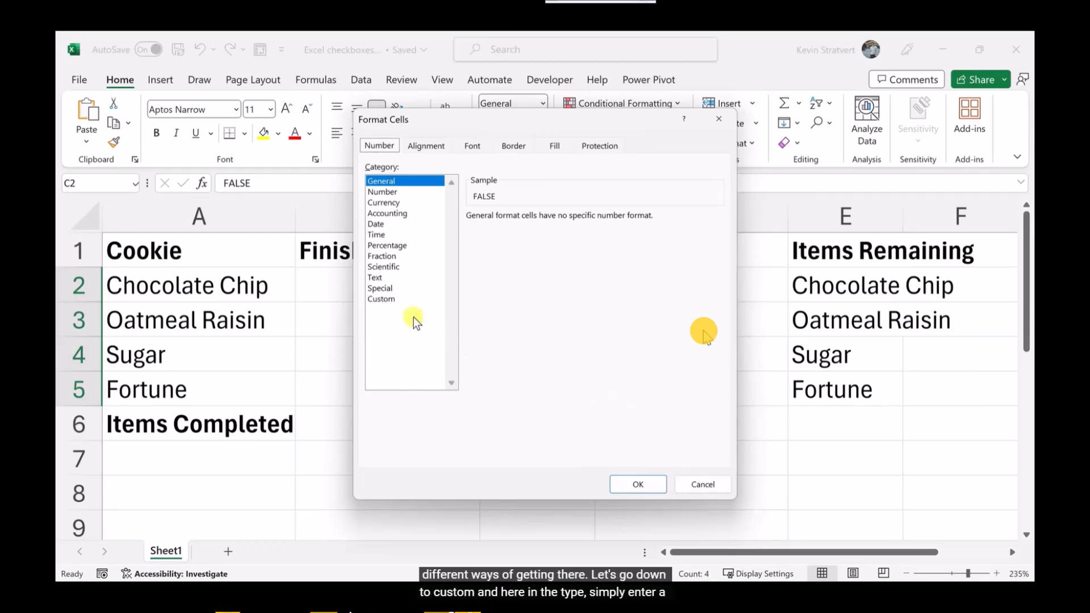
click(380, 299)
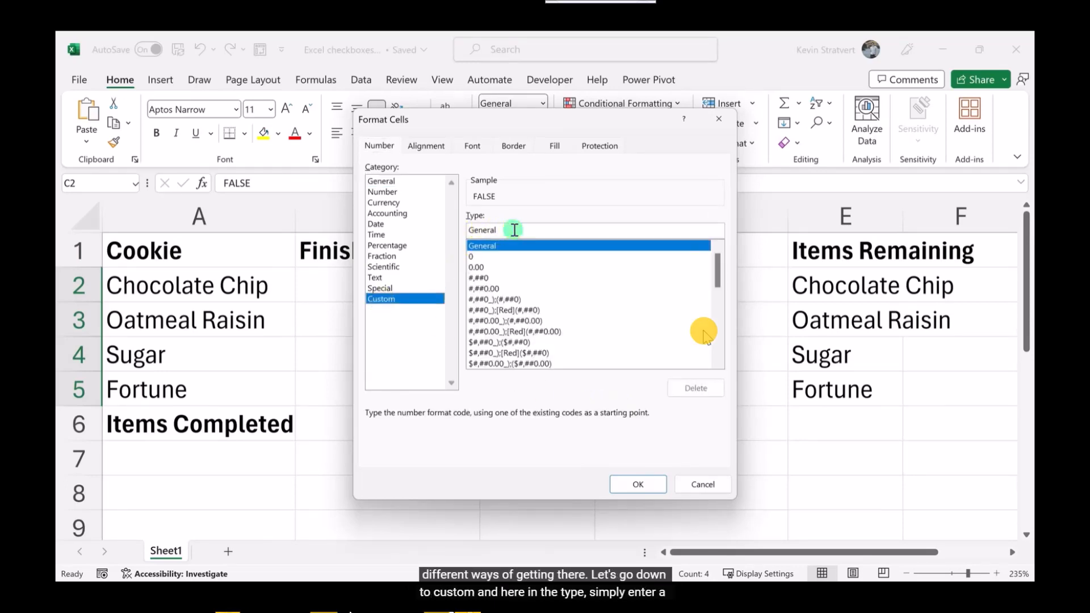
drag(513, 230, 469, 230)
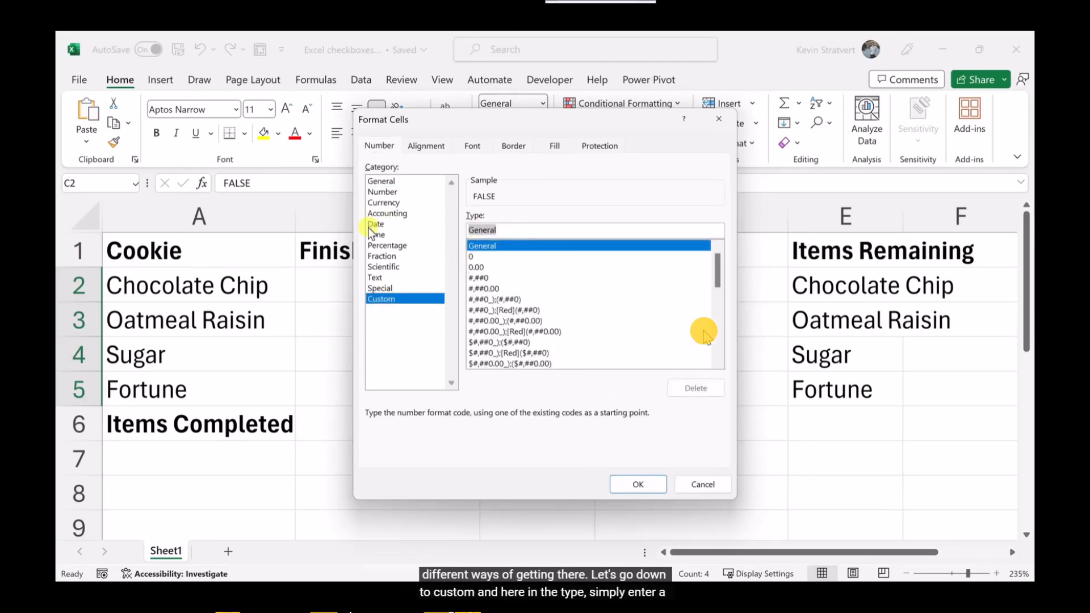
text(;;;)
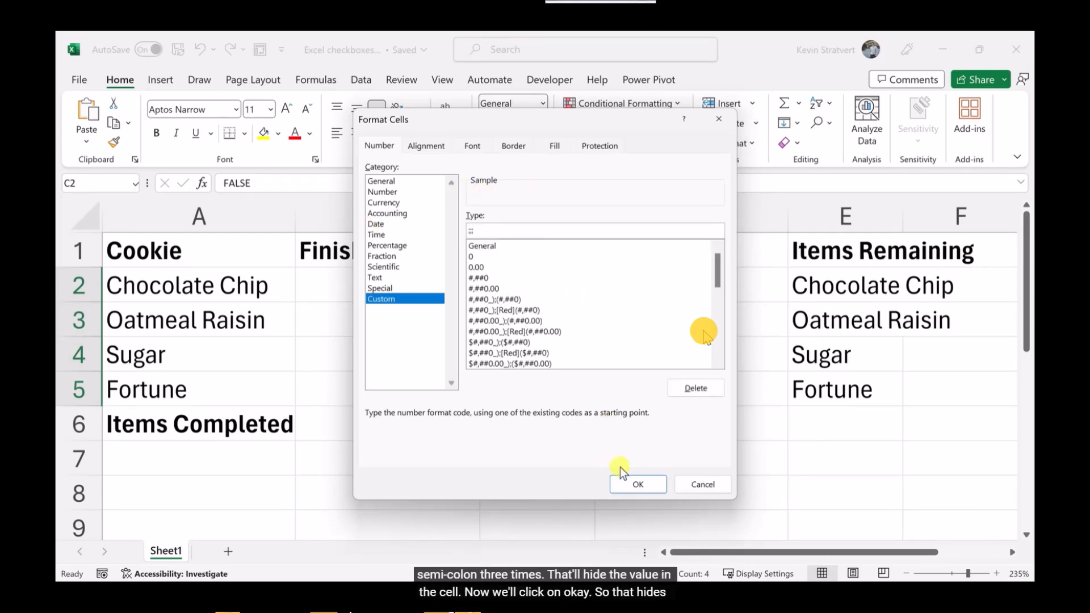
click(637, 484)
Inspect the hidden values in C2, C3 and C5, ticking and clearing the Oatmeal Raisin check box while C3 is selected.
click(562, 287)
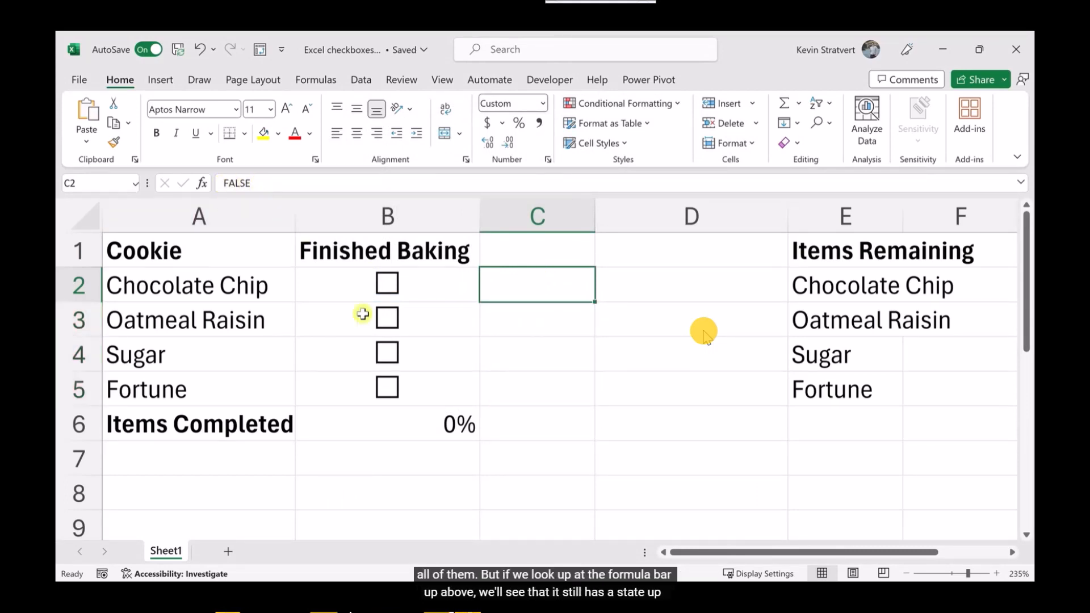
click(553, 318)
click(386, 319)
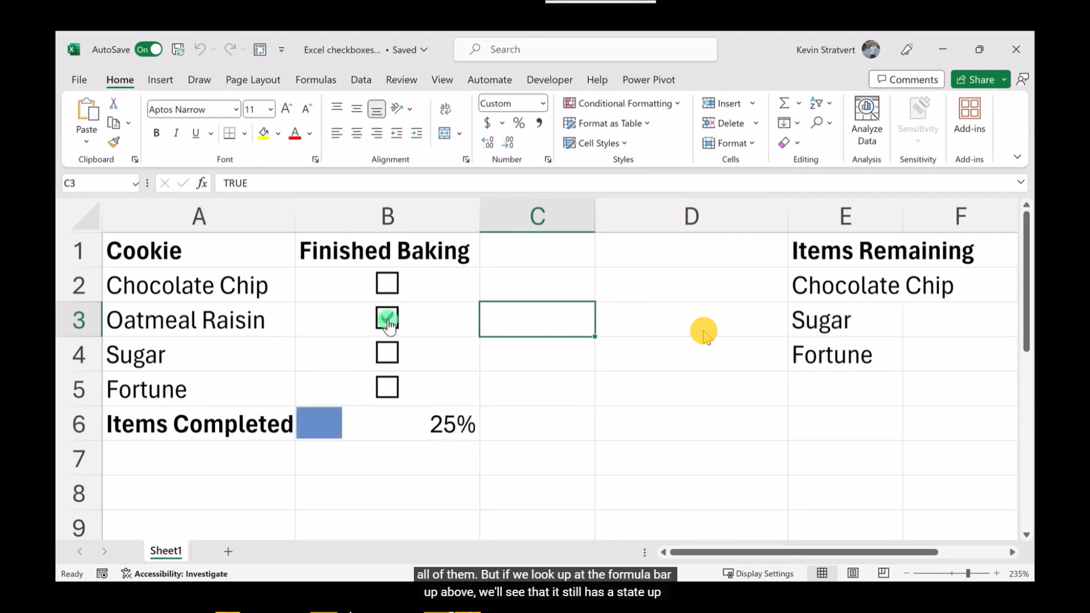
click(386, 319)
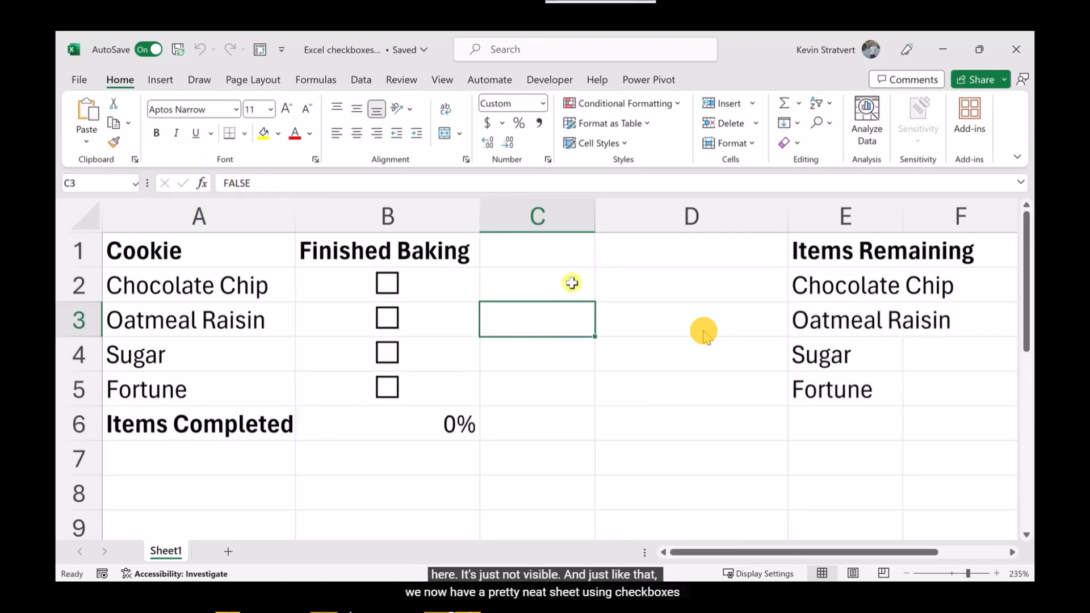
click(573, 377)
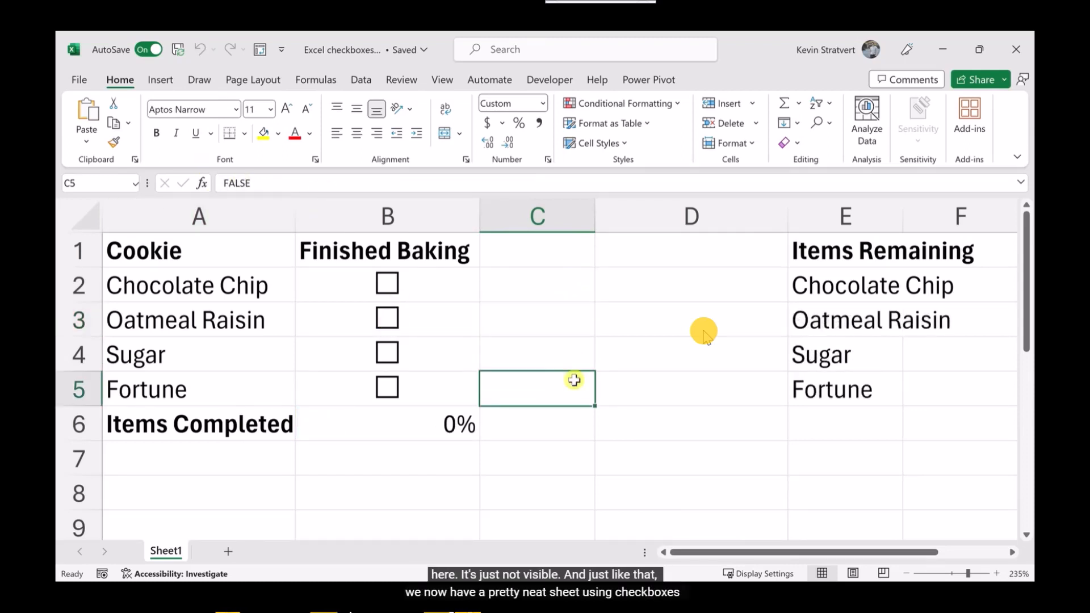
Test the finished checklist by toggling the Chocolate Chip, Oatmeal Raisin and Sugar check boxes, leaving them all cleared.
click(388, 285)
click(388, 285)
click(388, 319)
click(388, 354)
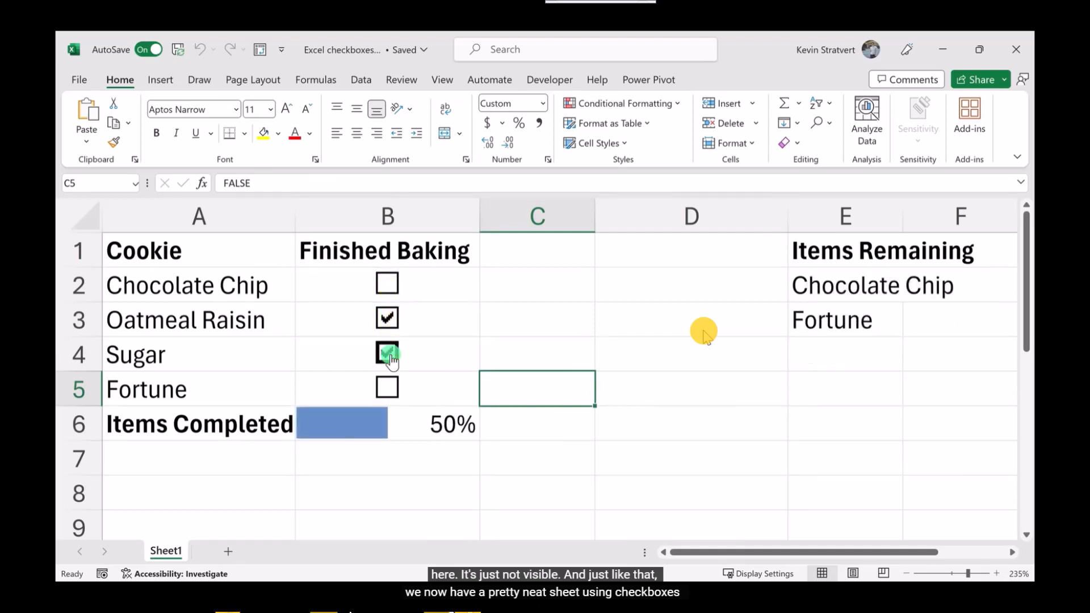
click(389, 354)
click(387, 319)
click(388, 285)
click(388, 285)
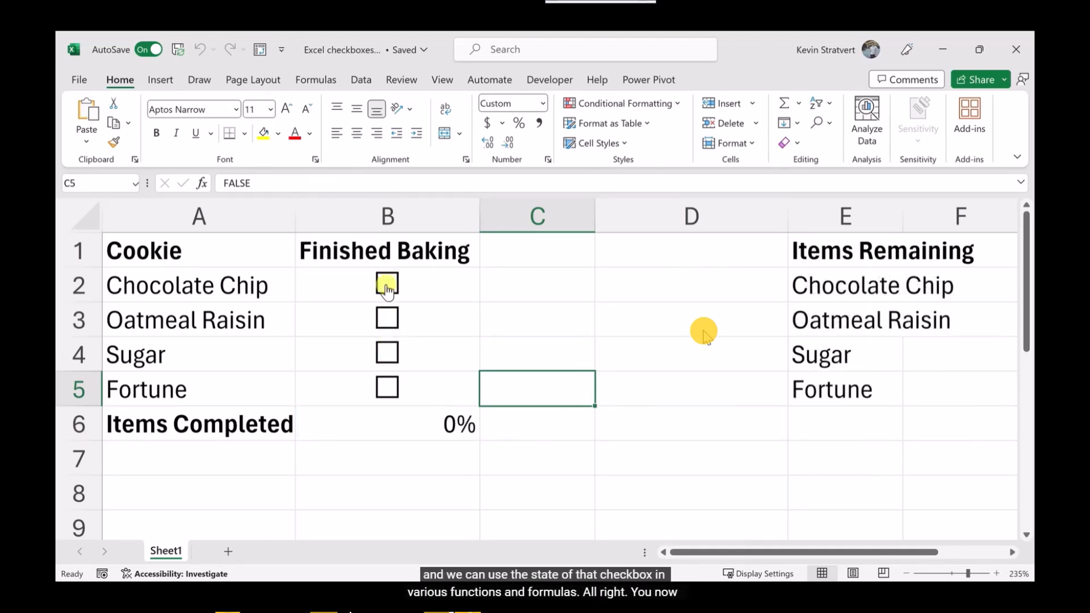